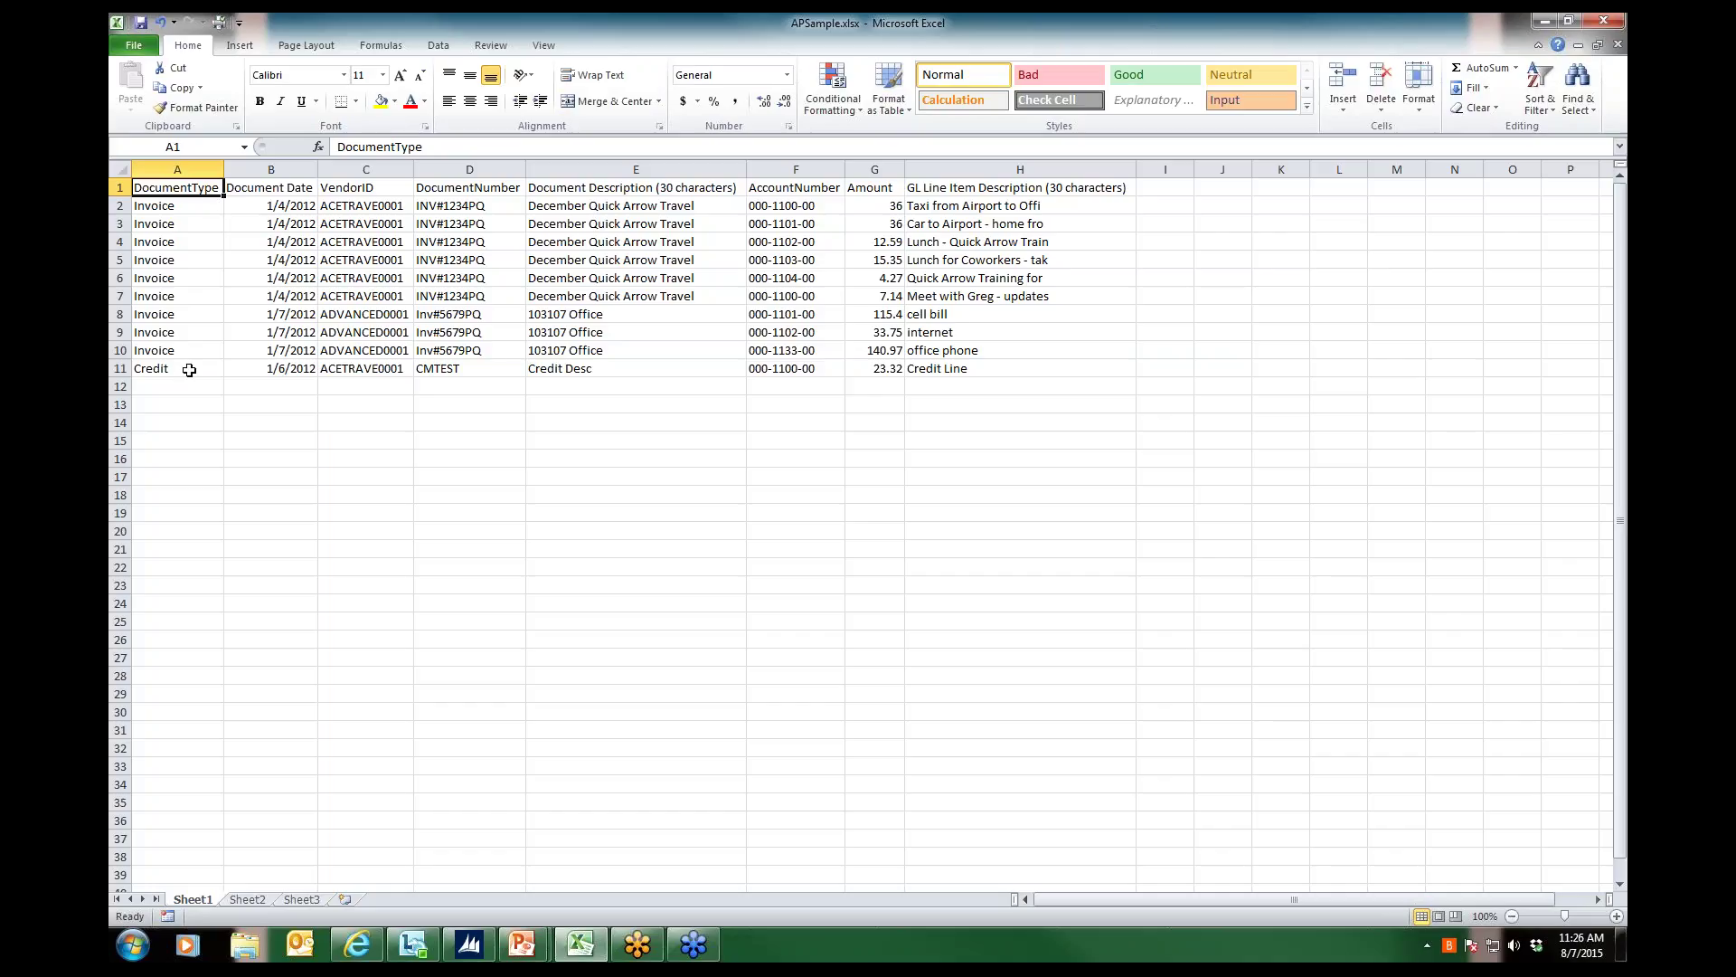
Review the spreadsheet's column headings, from Document Date through the GL line item description
left_click(293, 189)
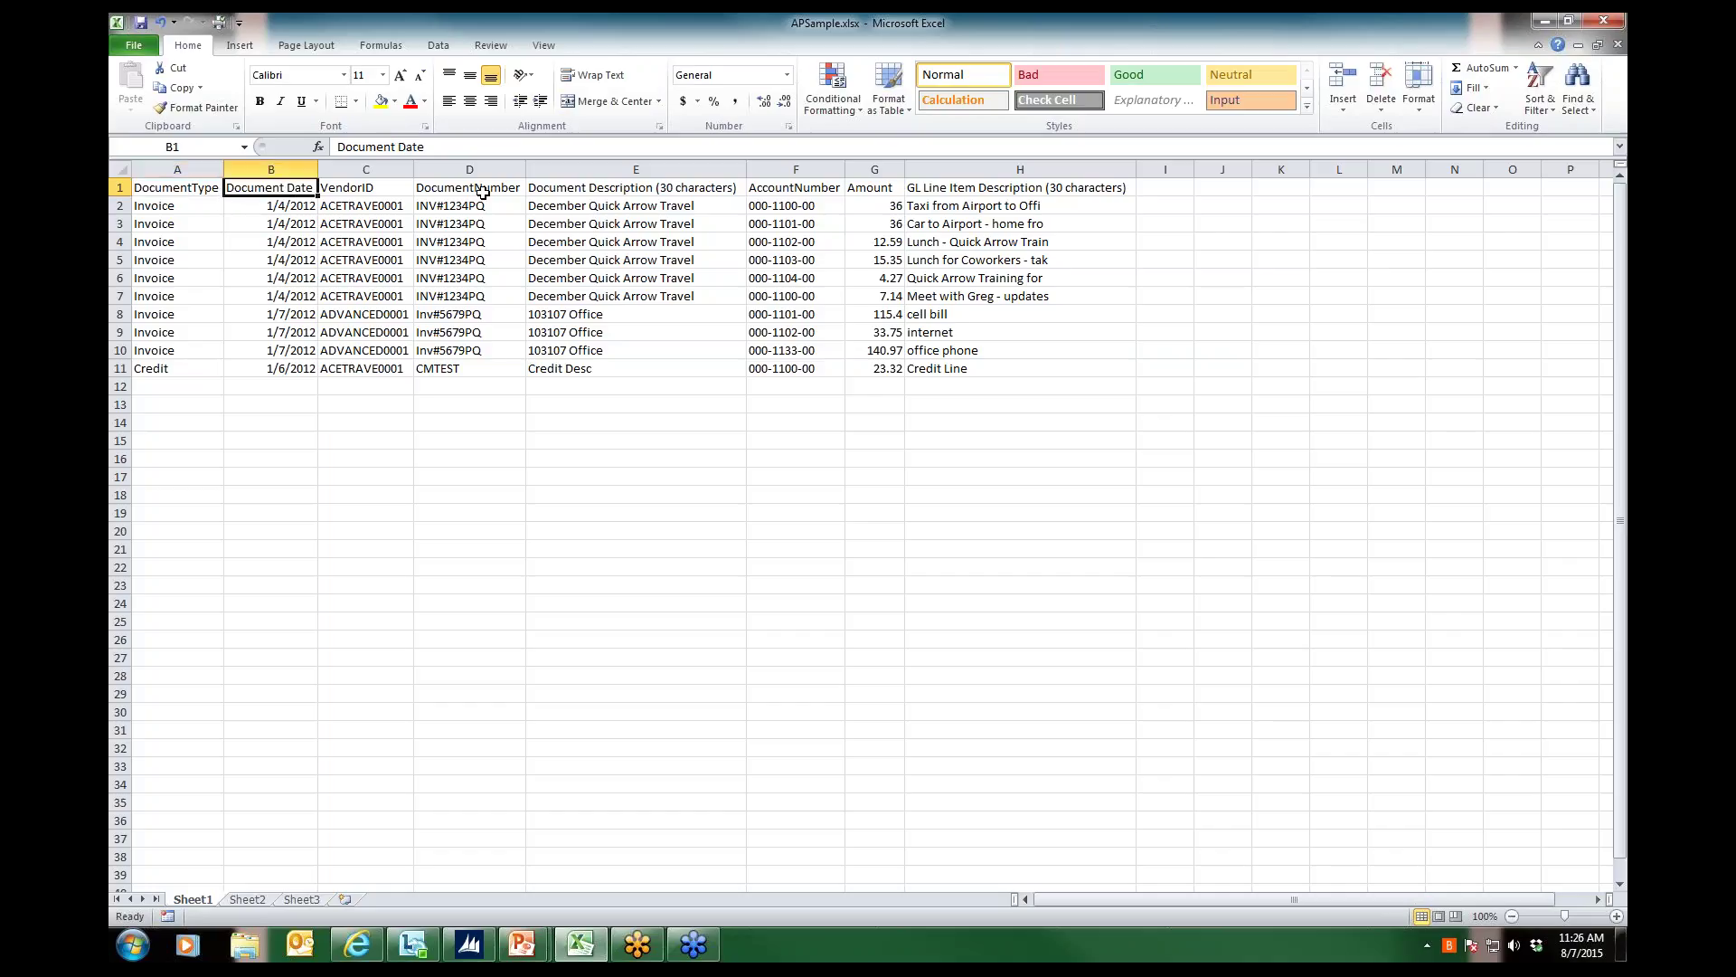
left_click(392, 187)
left_click(465, 188)
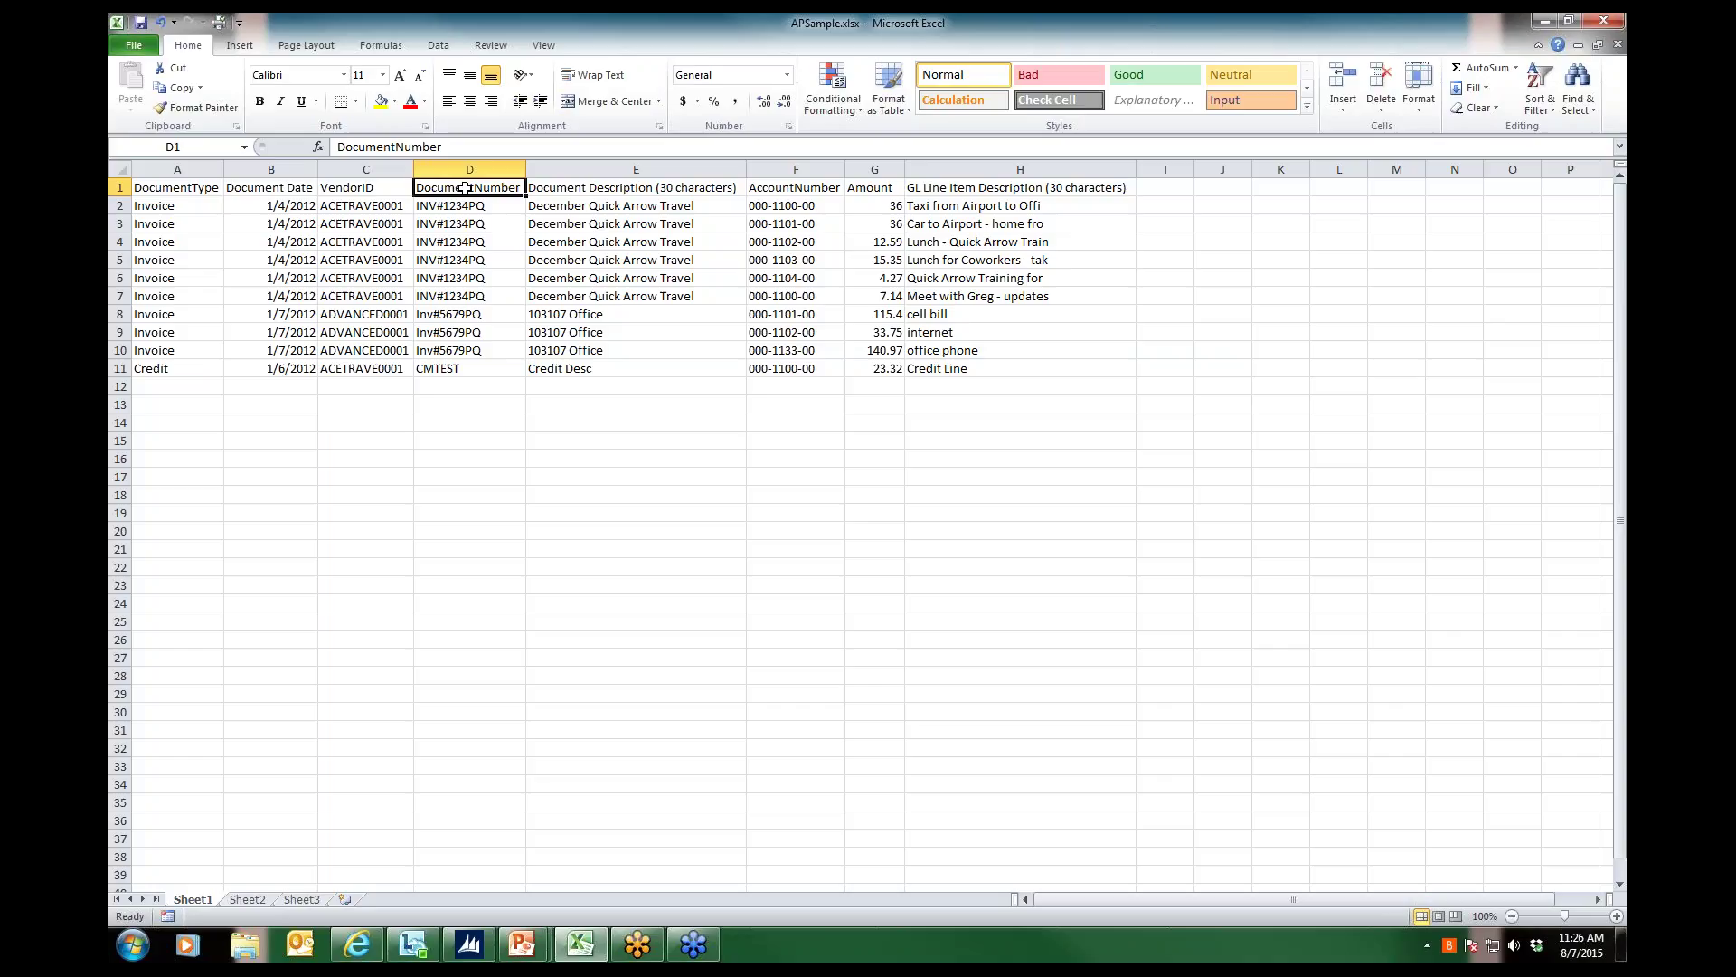
left_click(586, 187)
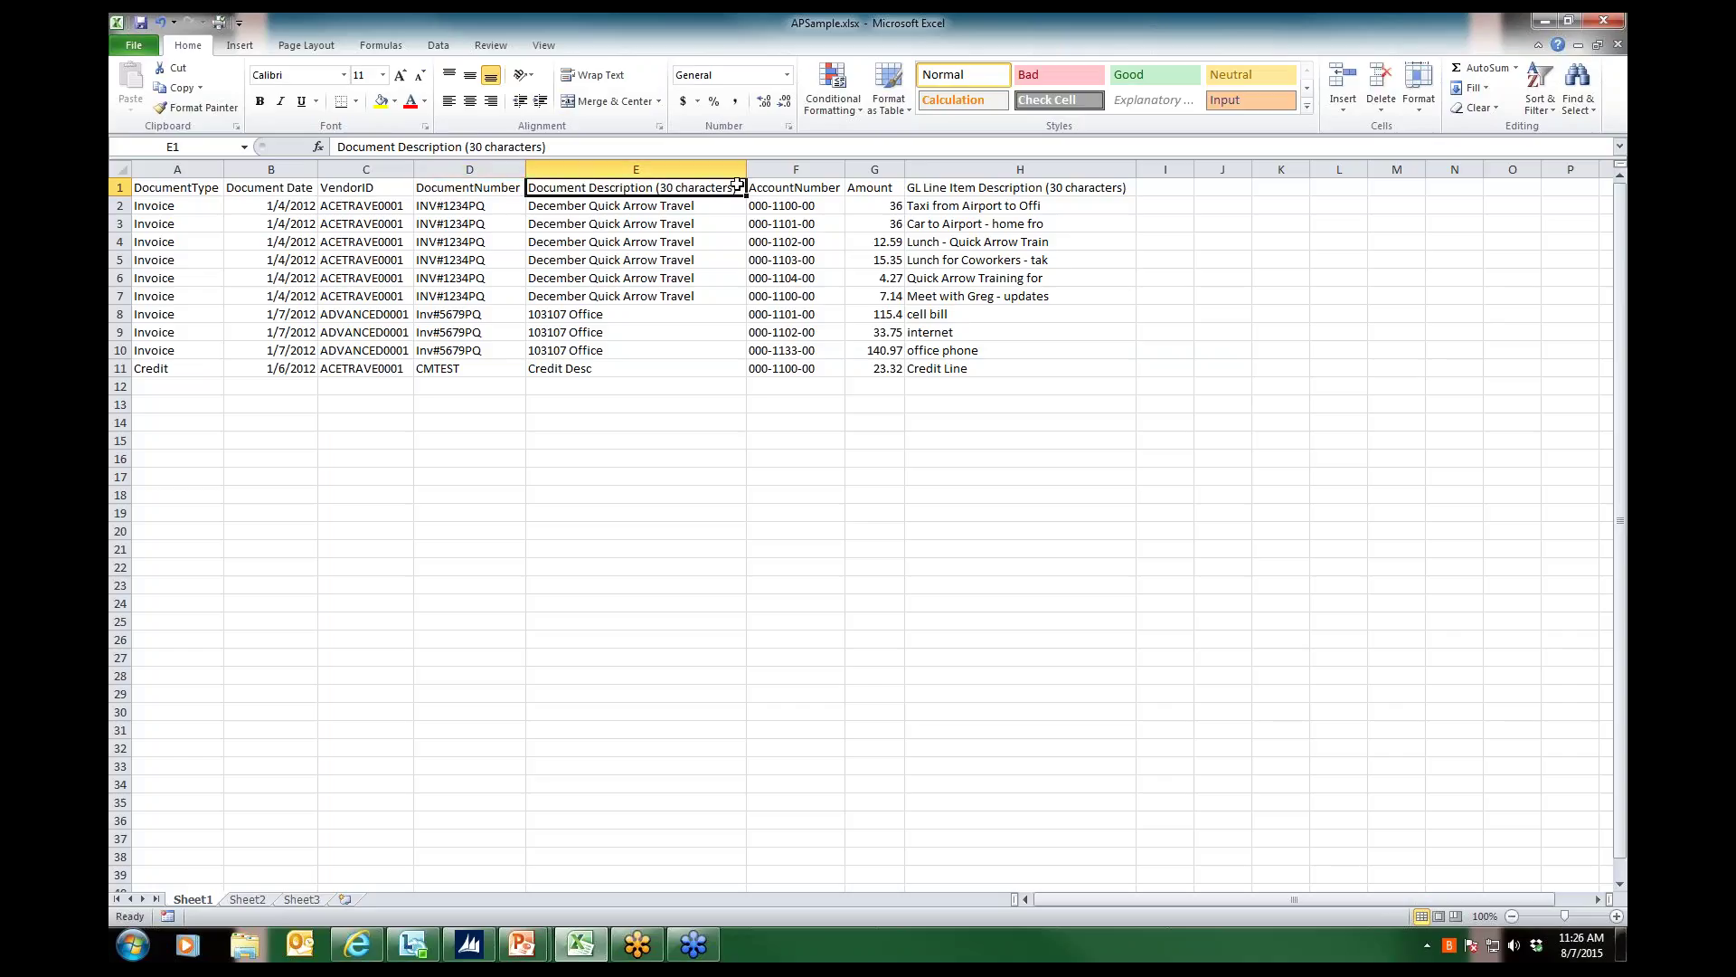
left_click(813, 191)
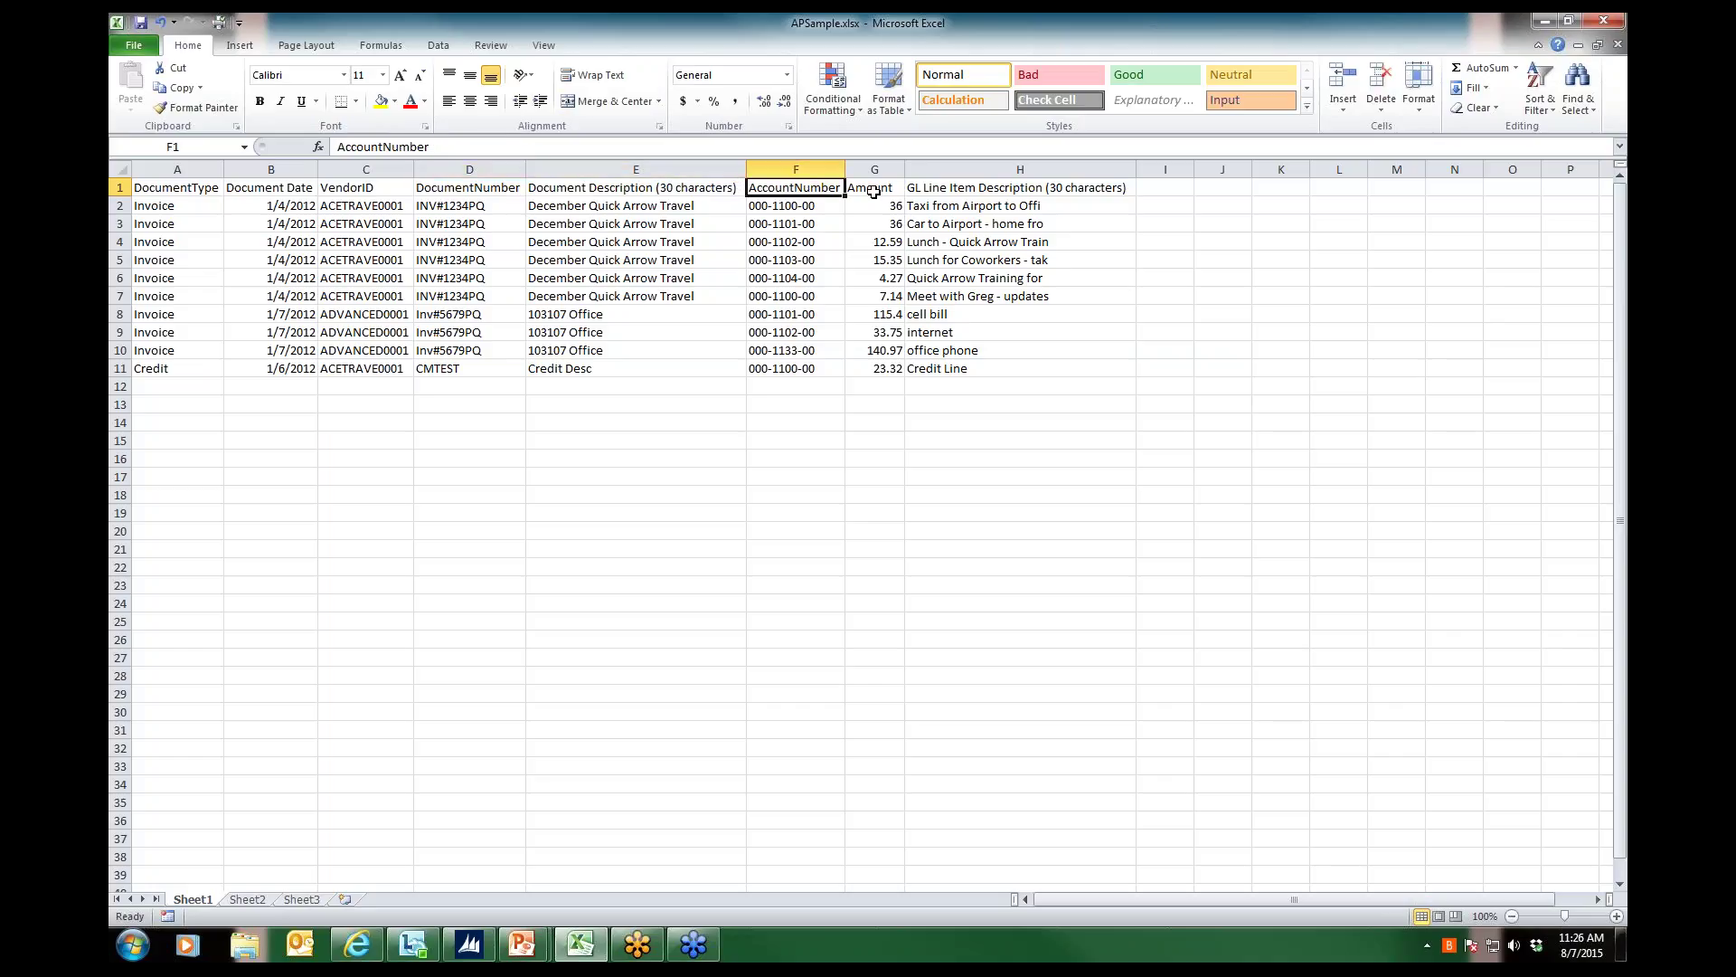
left_click(873, 191)
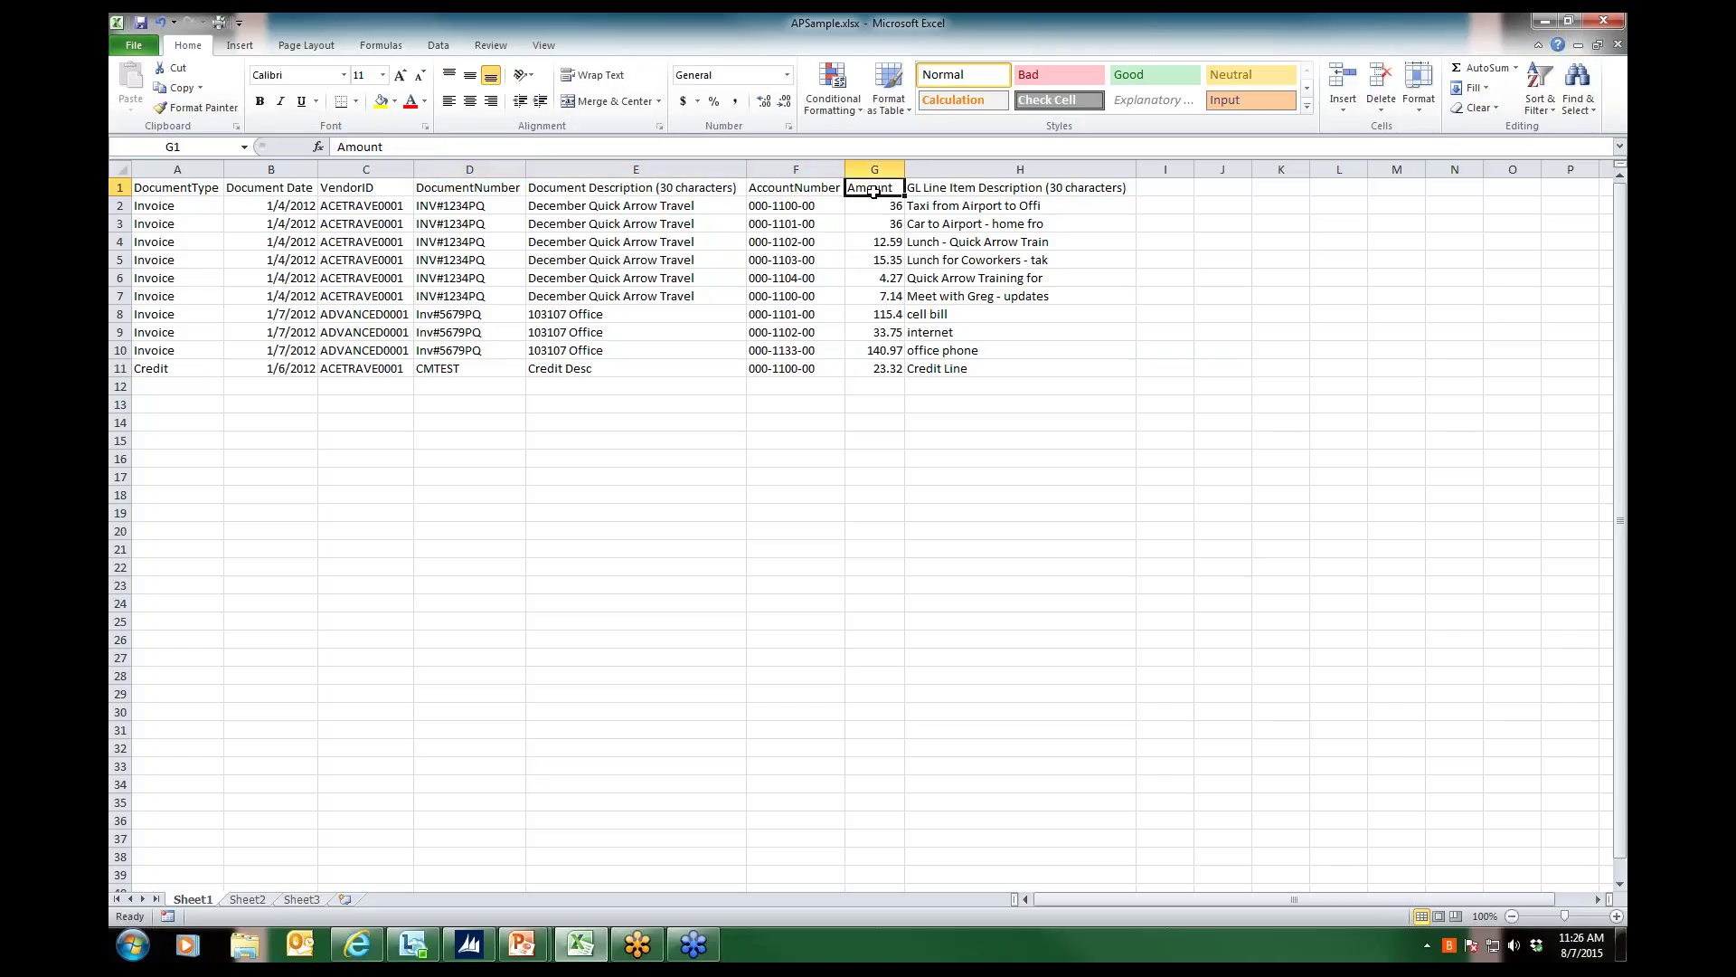
left_click(981, 191)
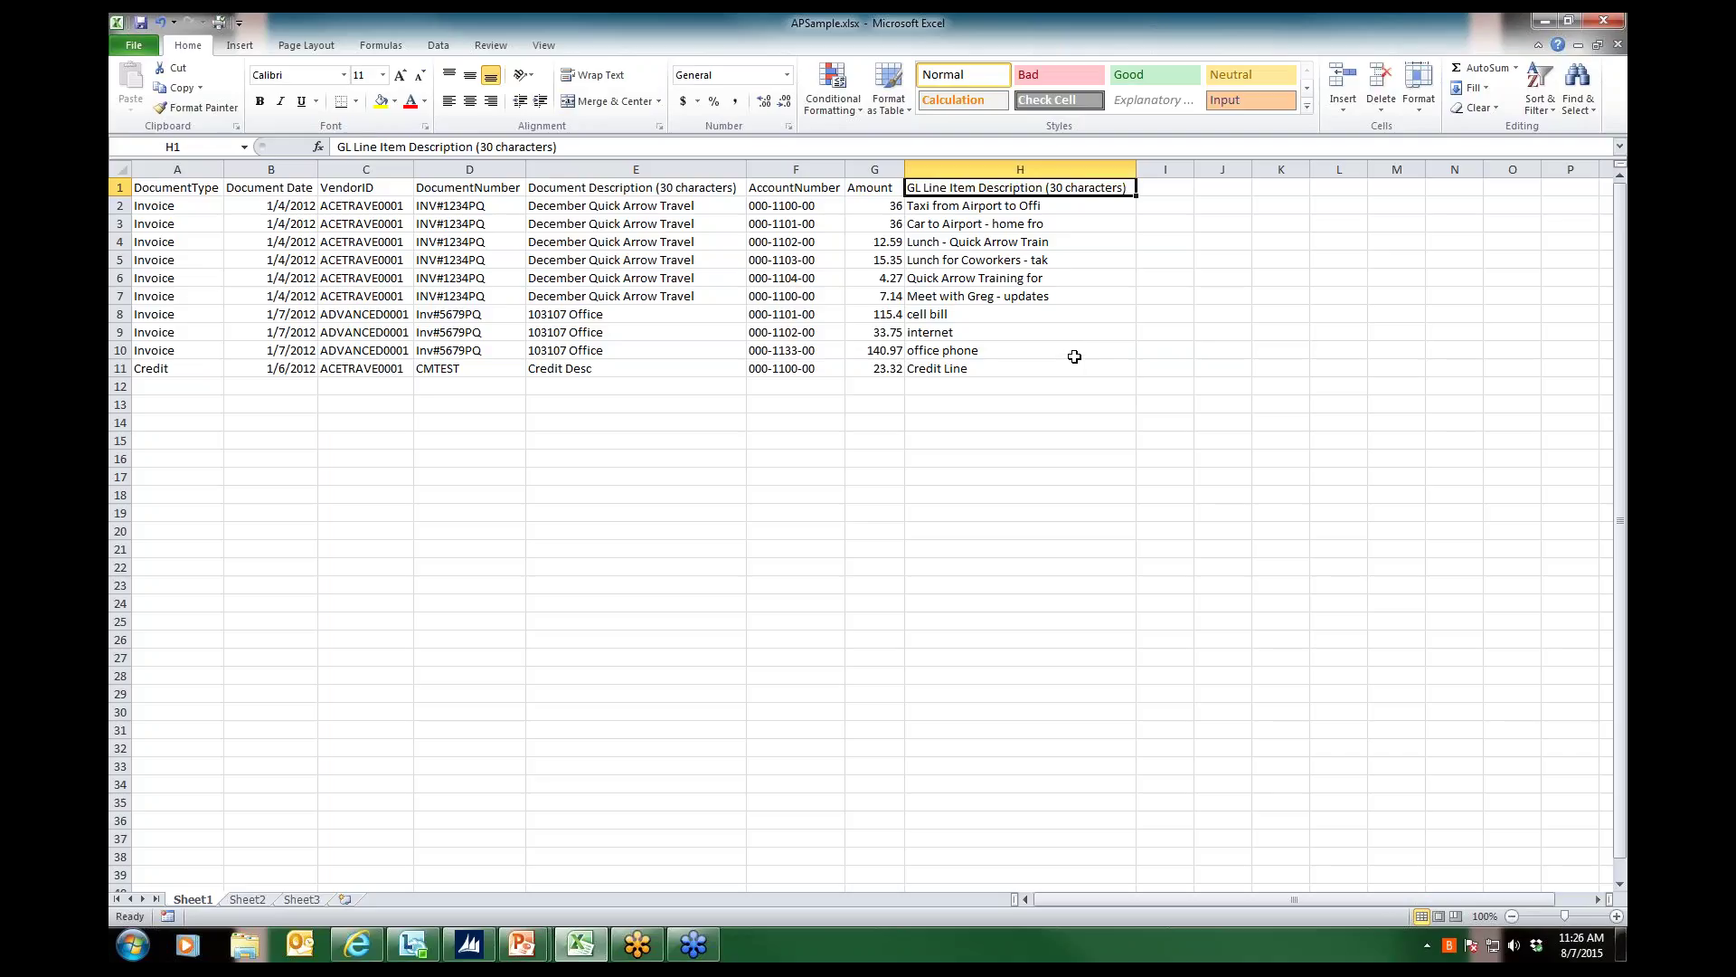
In Dynamics GP, open the TRG Excel AP Integration window from Purchasing Batches
left_click(459, 954)
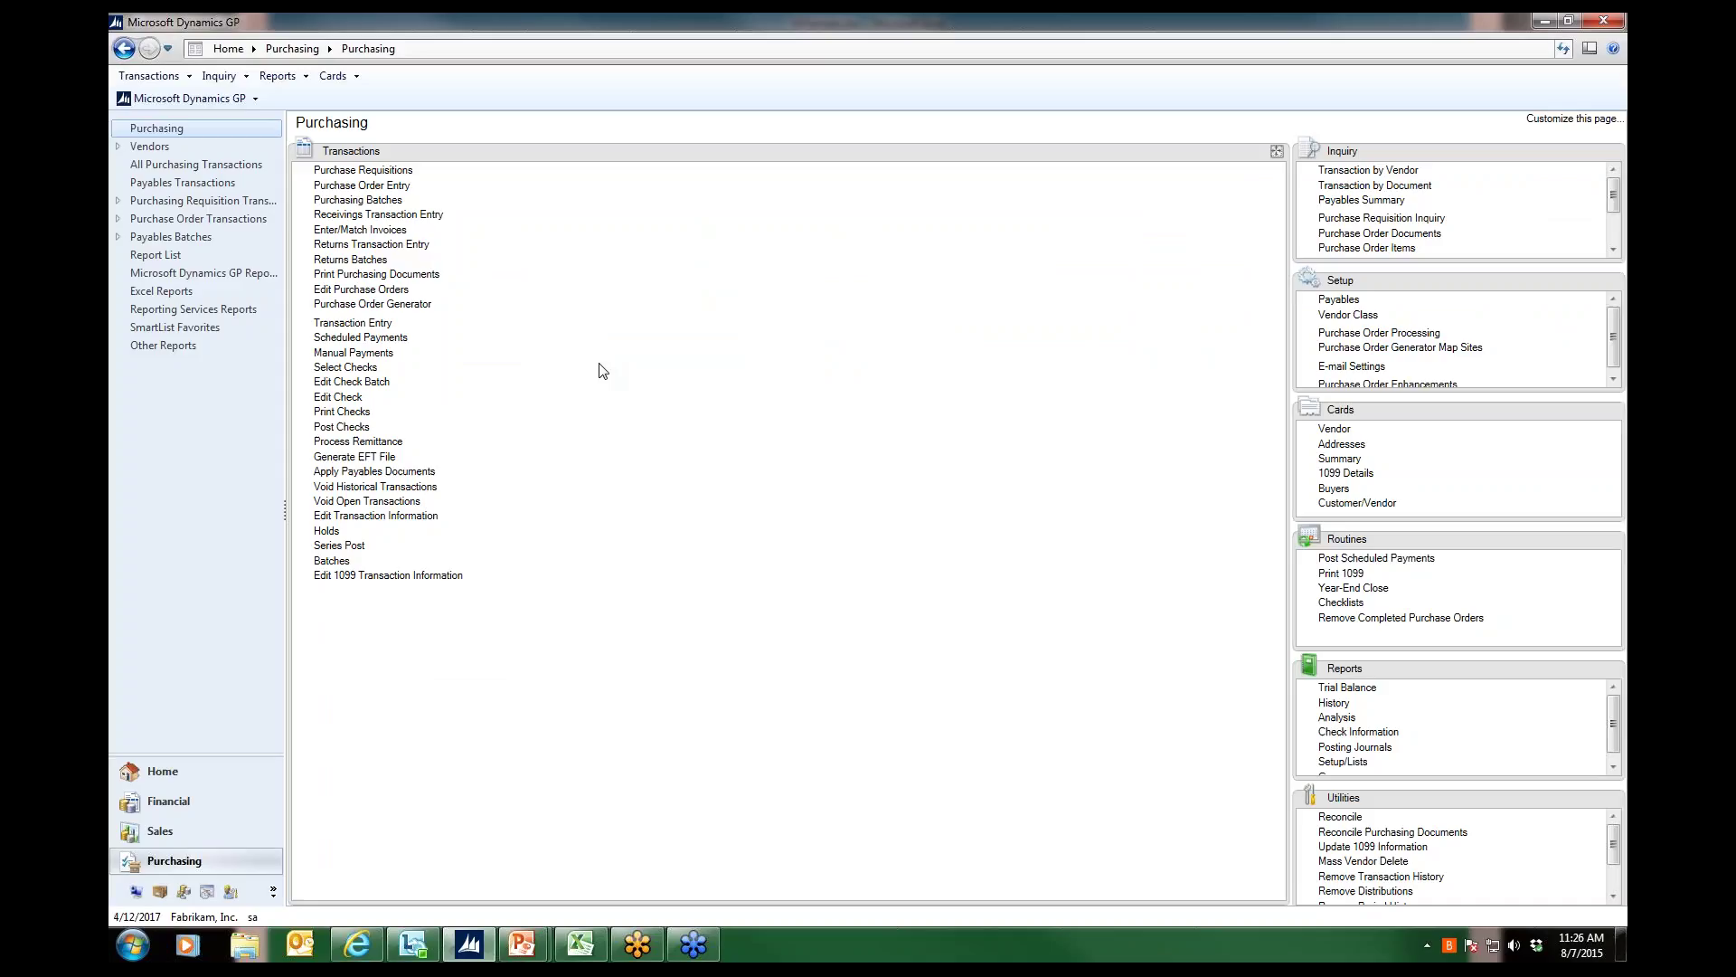
left_click(342, 562)
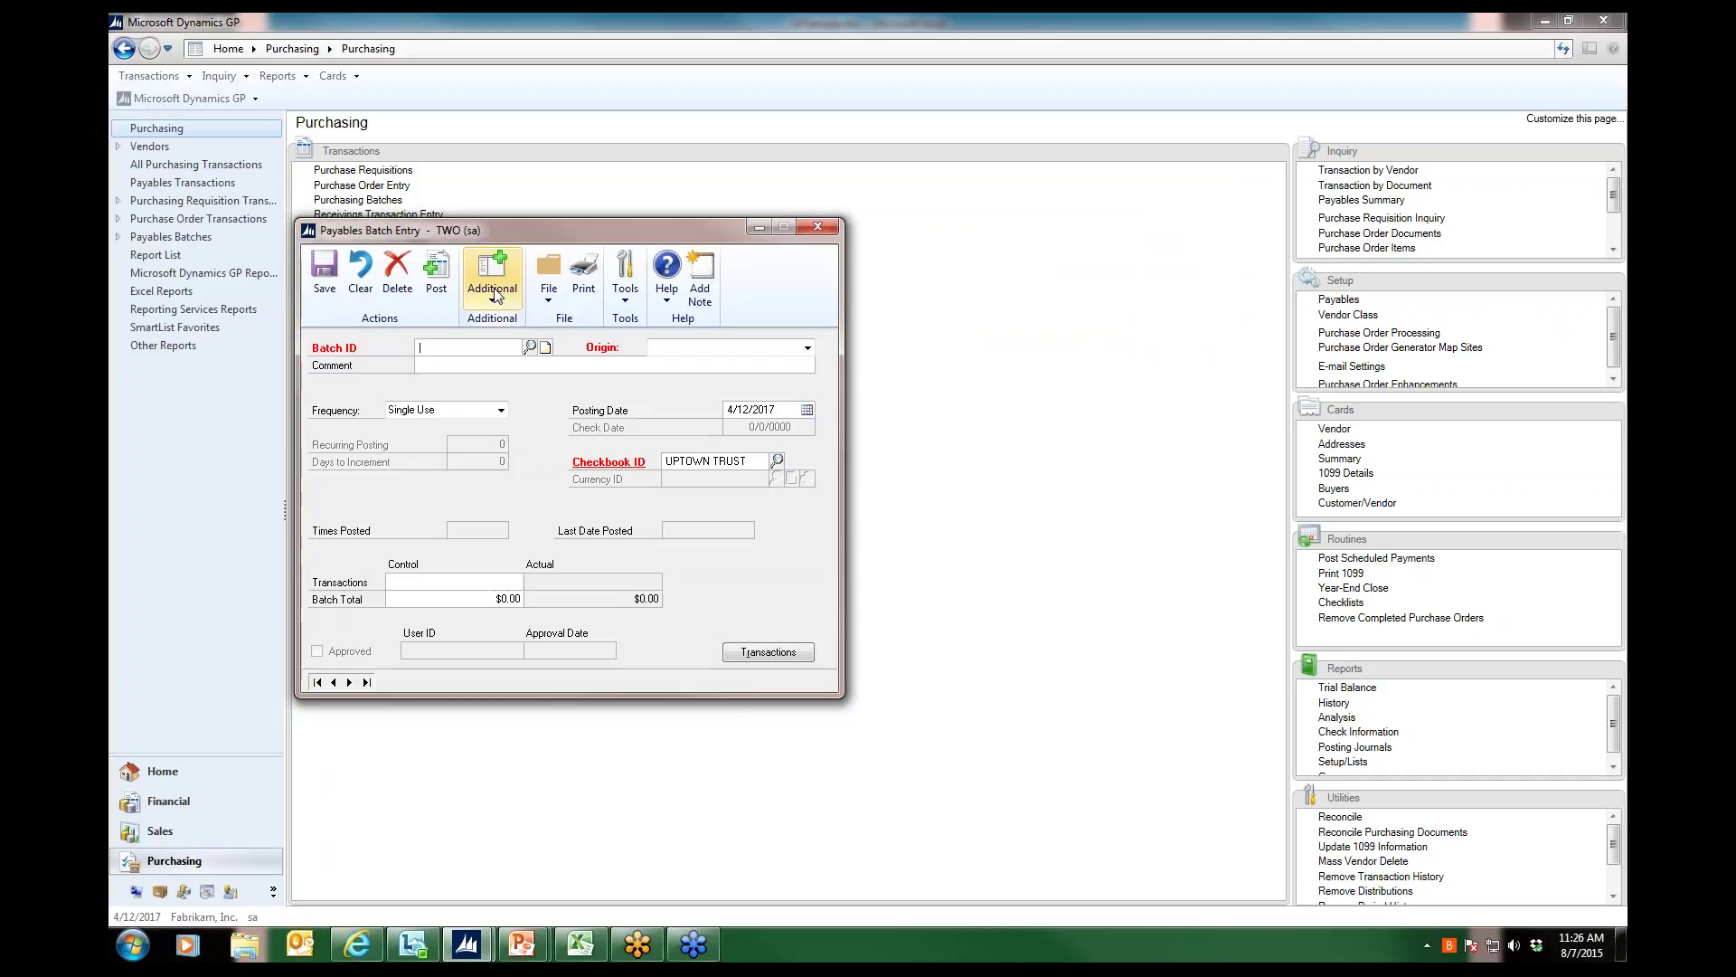
left_click(510, 287)
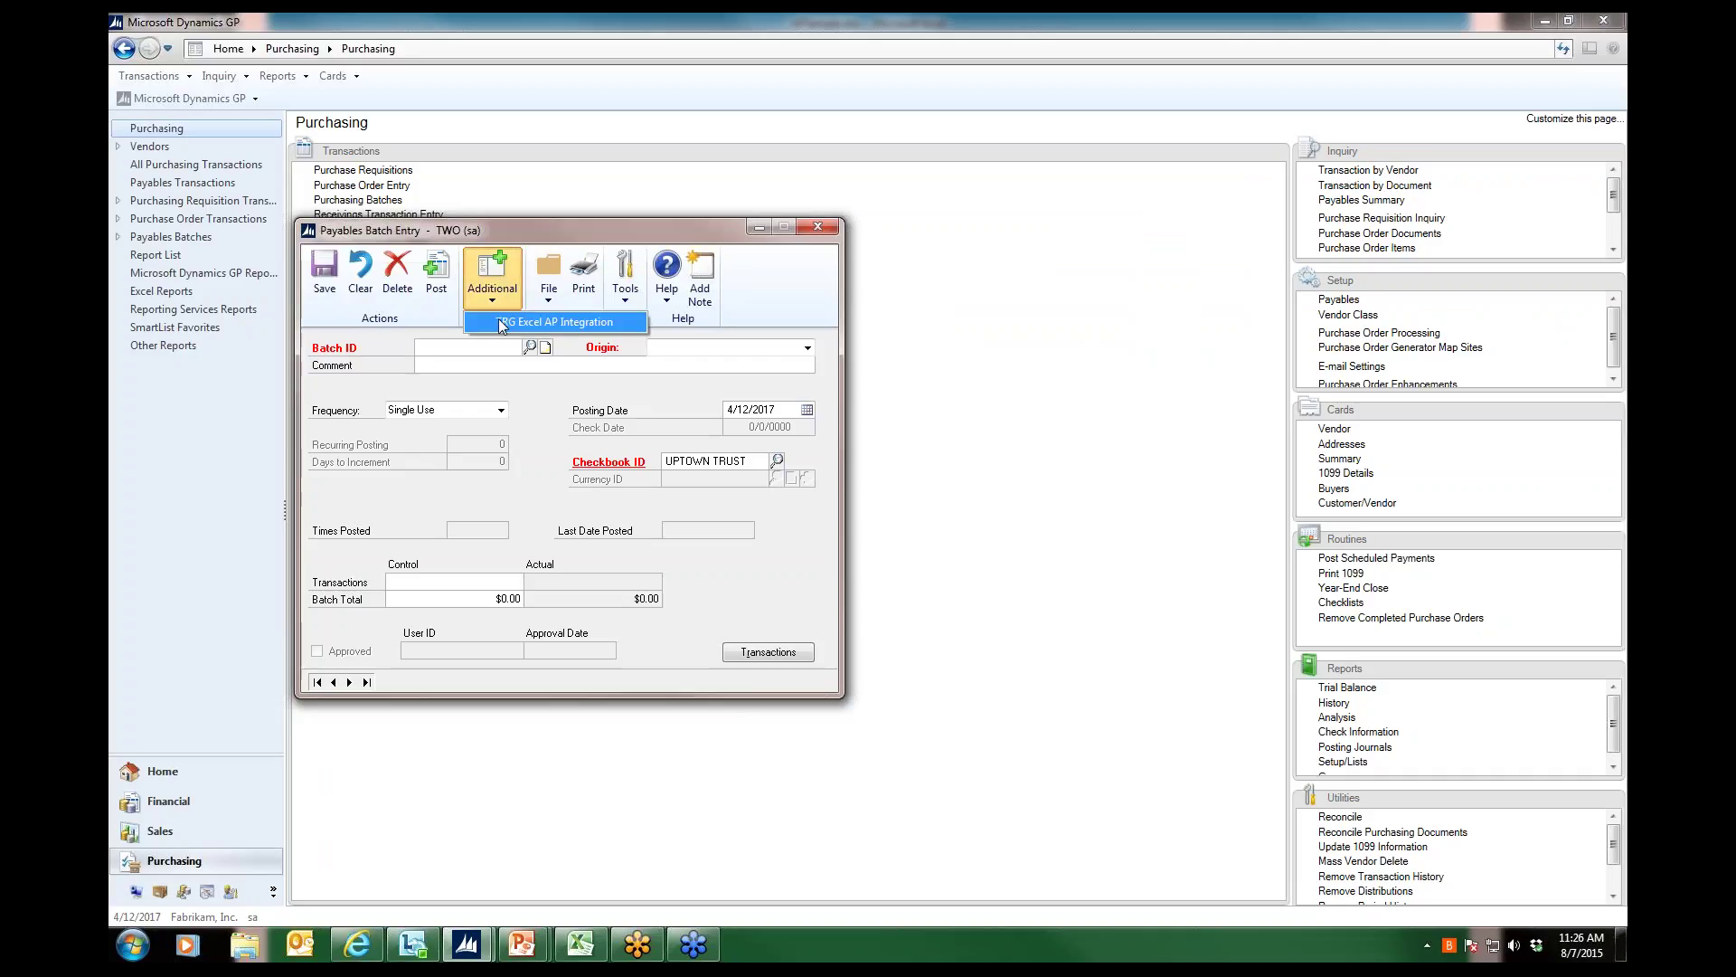
left_click(565, 322)
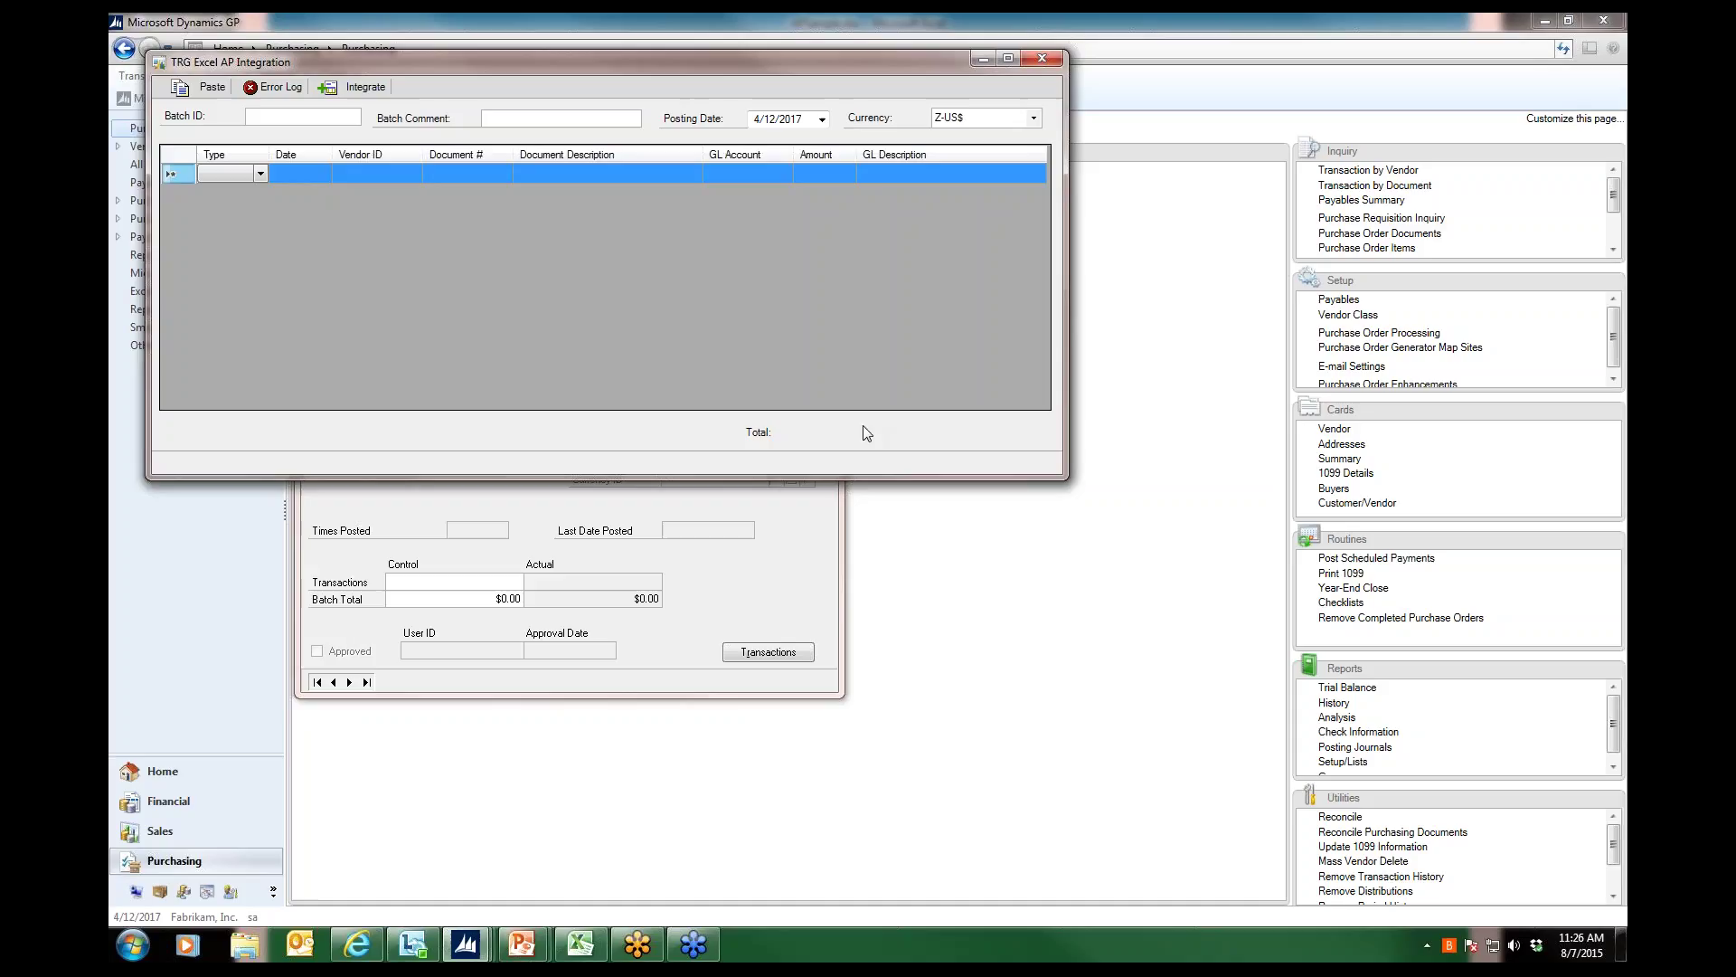
Enter TEST as the integration's Batch ID
type("TEST")
Copy the AP data rows A2:H11 from APSample.xlsx, excluding the header row
left_click(581, 945)
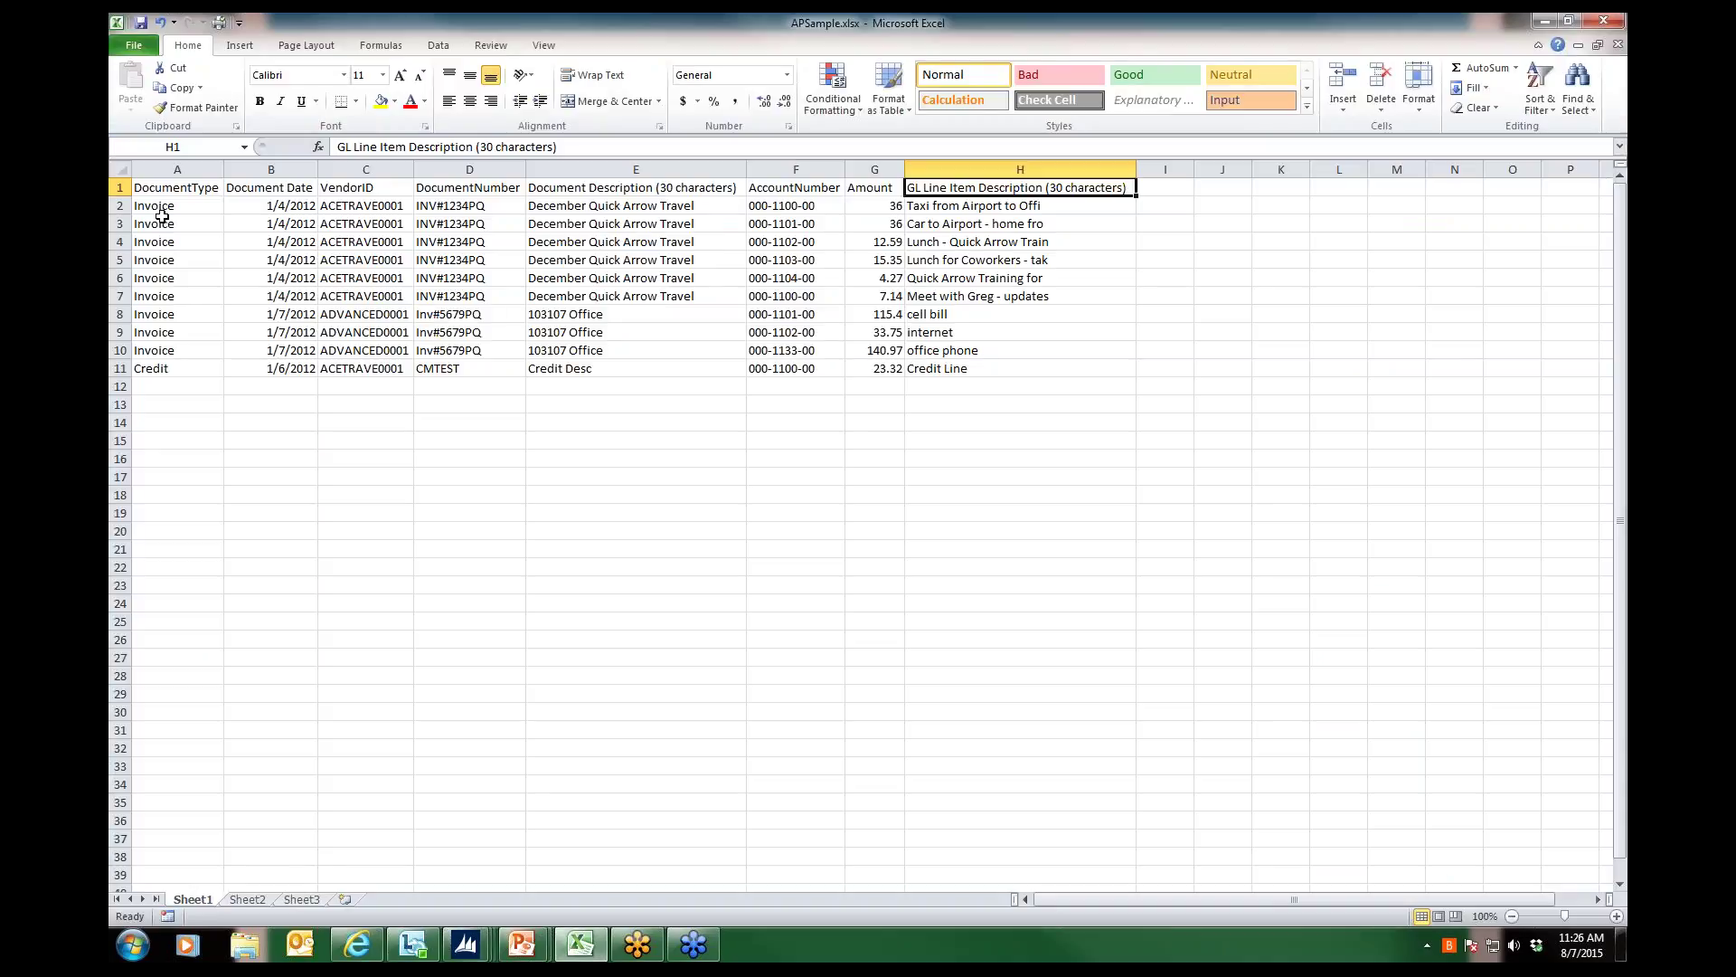
left_click_drag(160, 207, 998, 362)
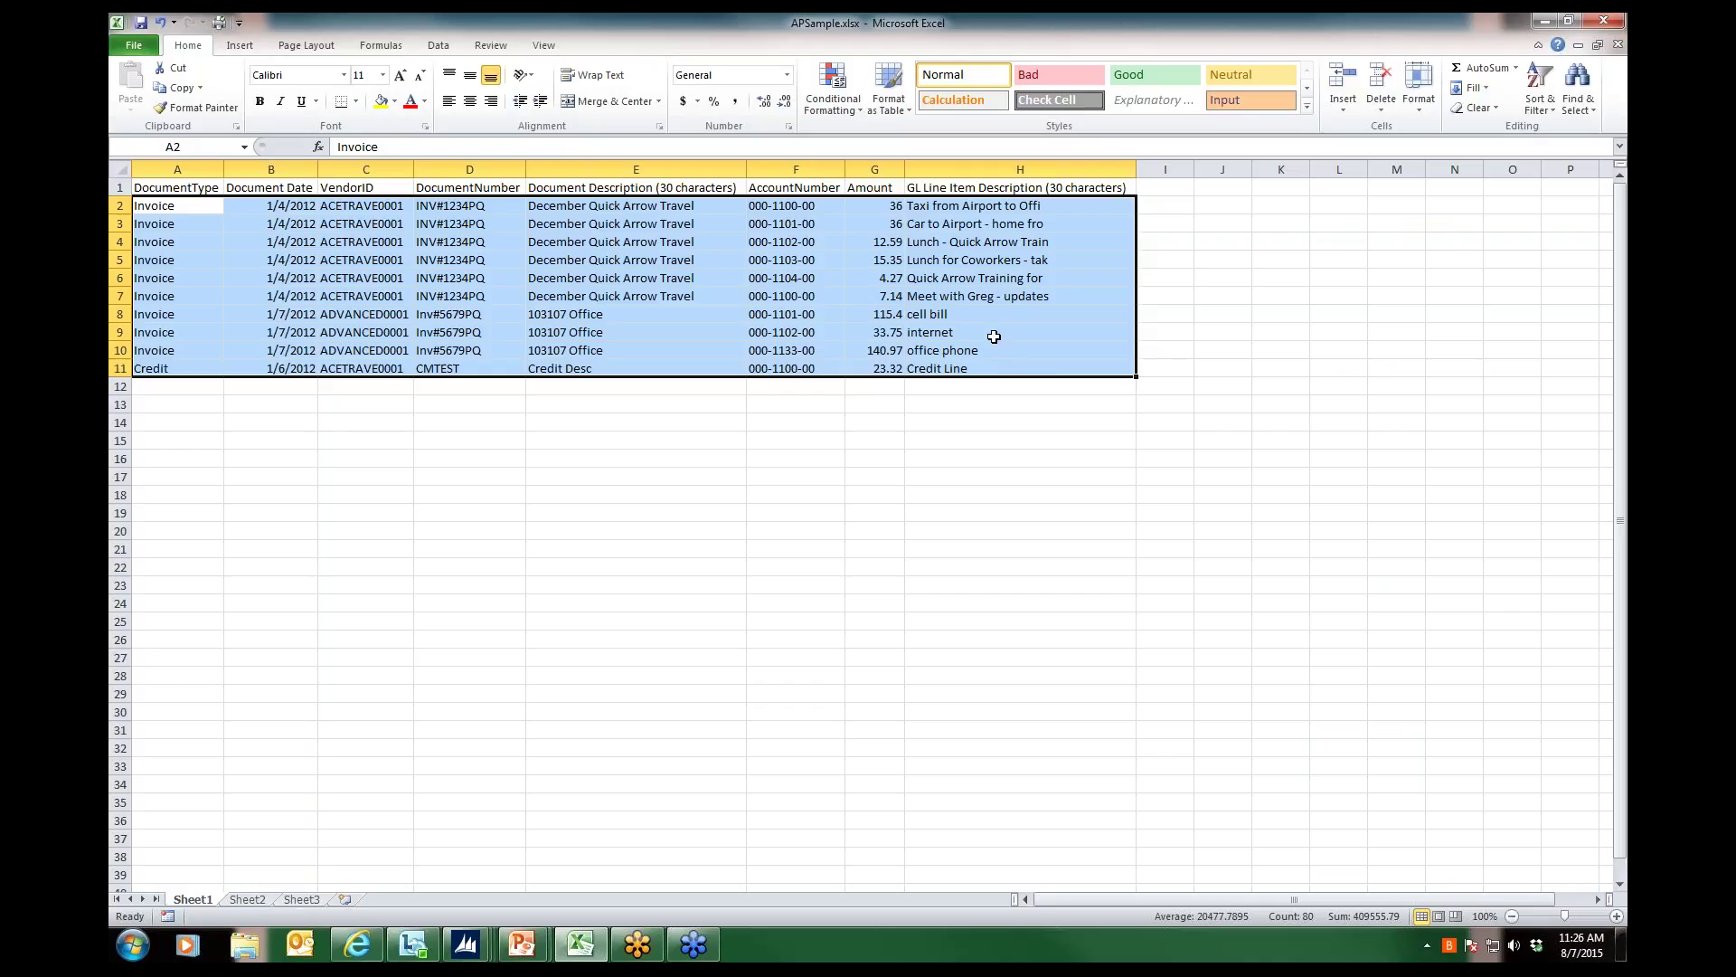
right_click(882, 288)
left_click(922, 319)
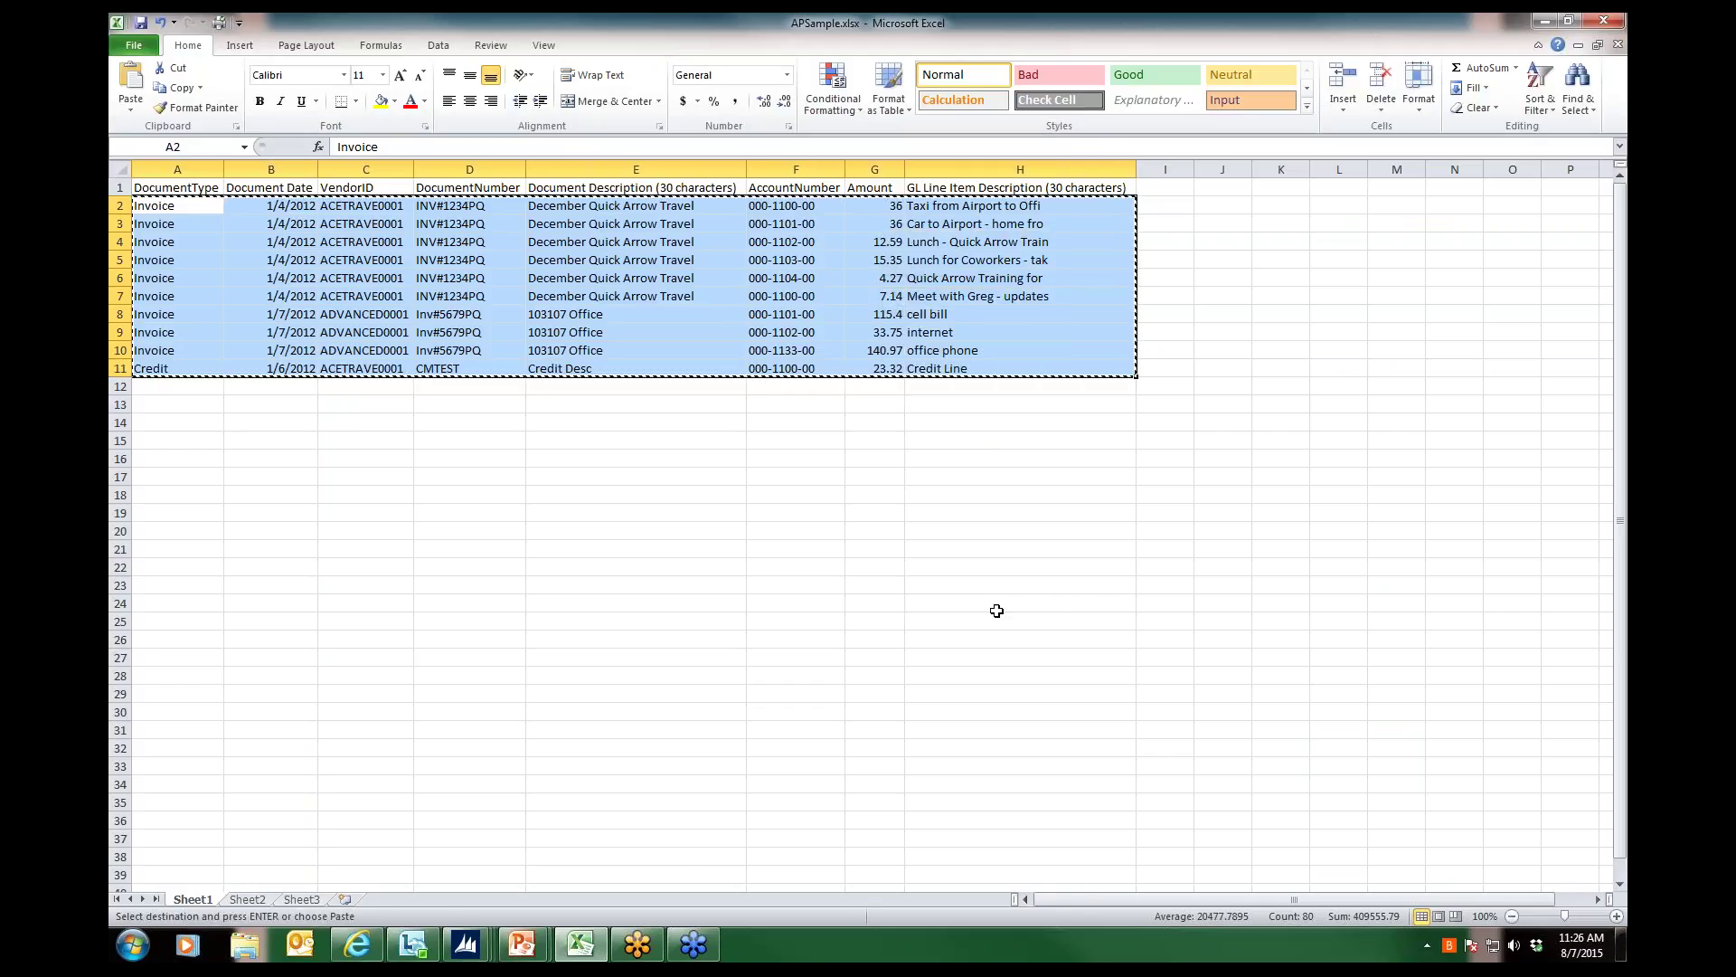
Paste the ten AP rows into the TRG Excel AP Integration grid, totalling $424.79
left_click(468, 950)
left_click(624, 859)
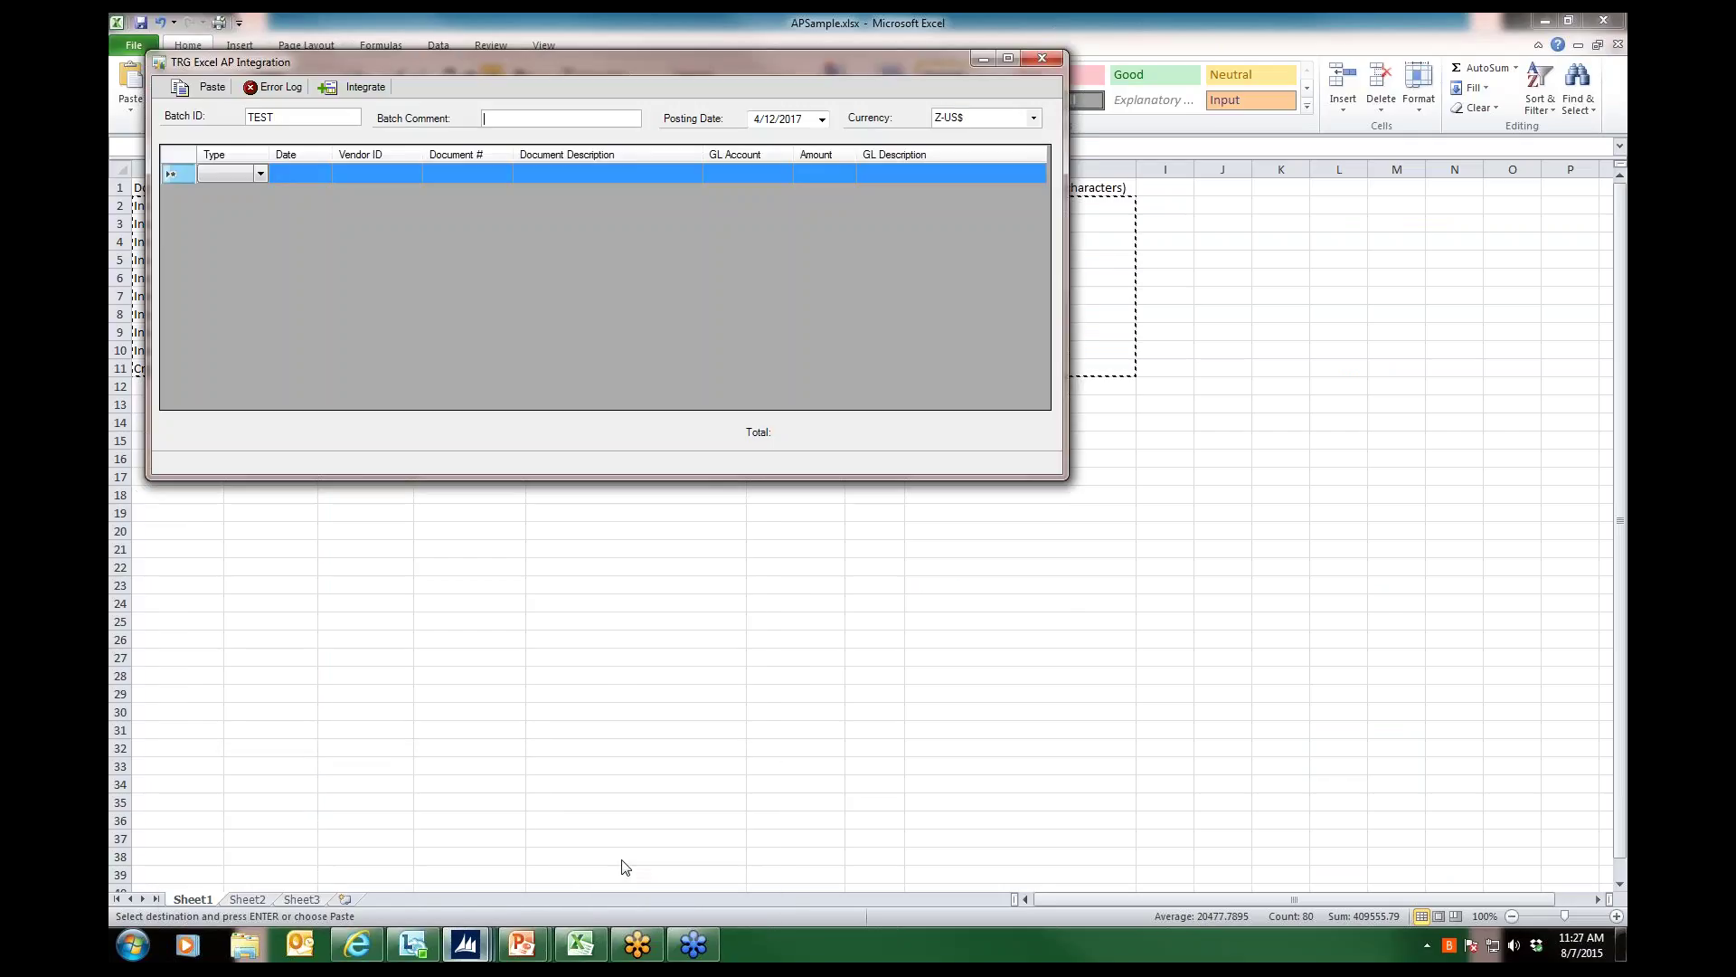
left_click(204, 88)
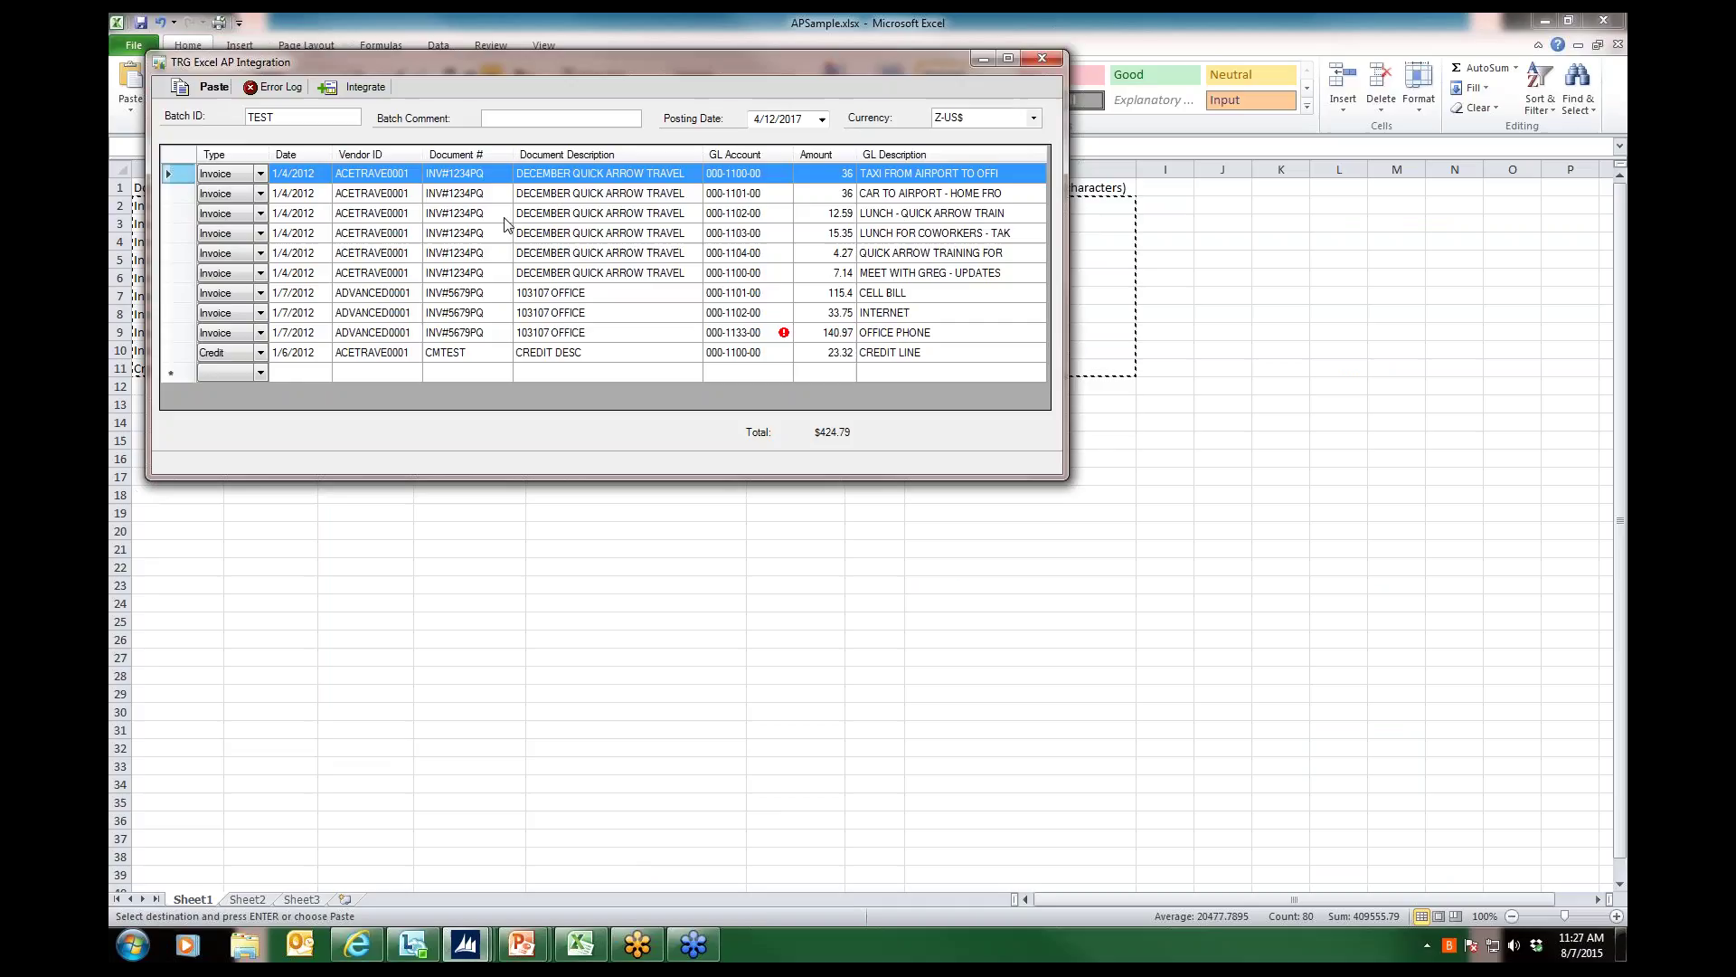
mouse_move(787, 337)
Change the OFFICE PHONE line's GL account to 000-1130-00 and integrate the rows into batch TEST
left_click(746, 333)
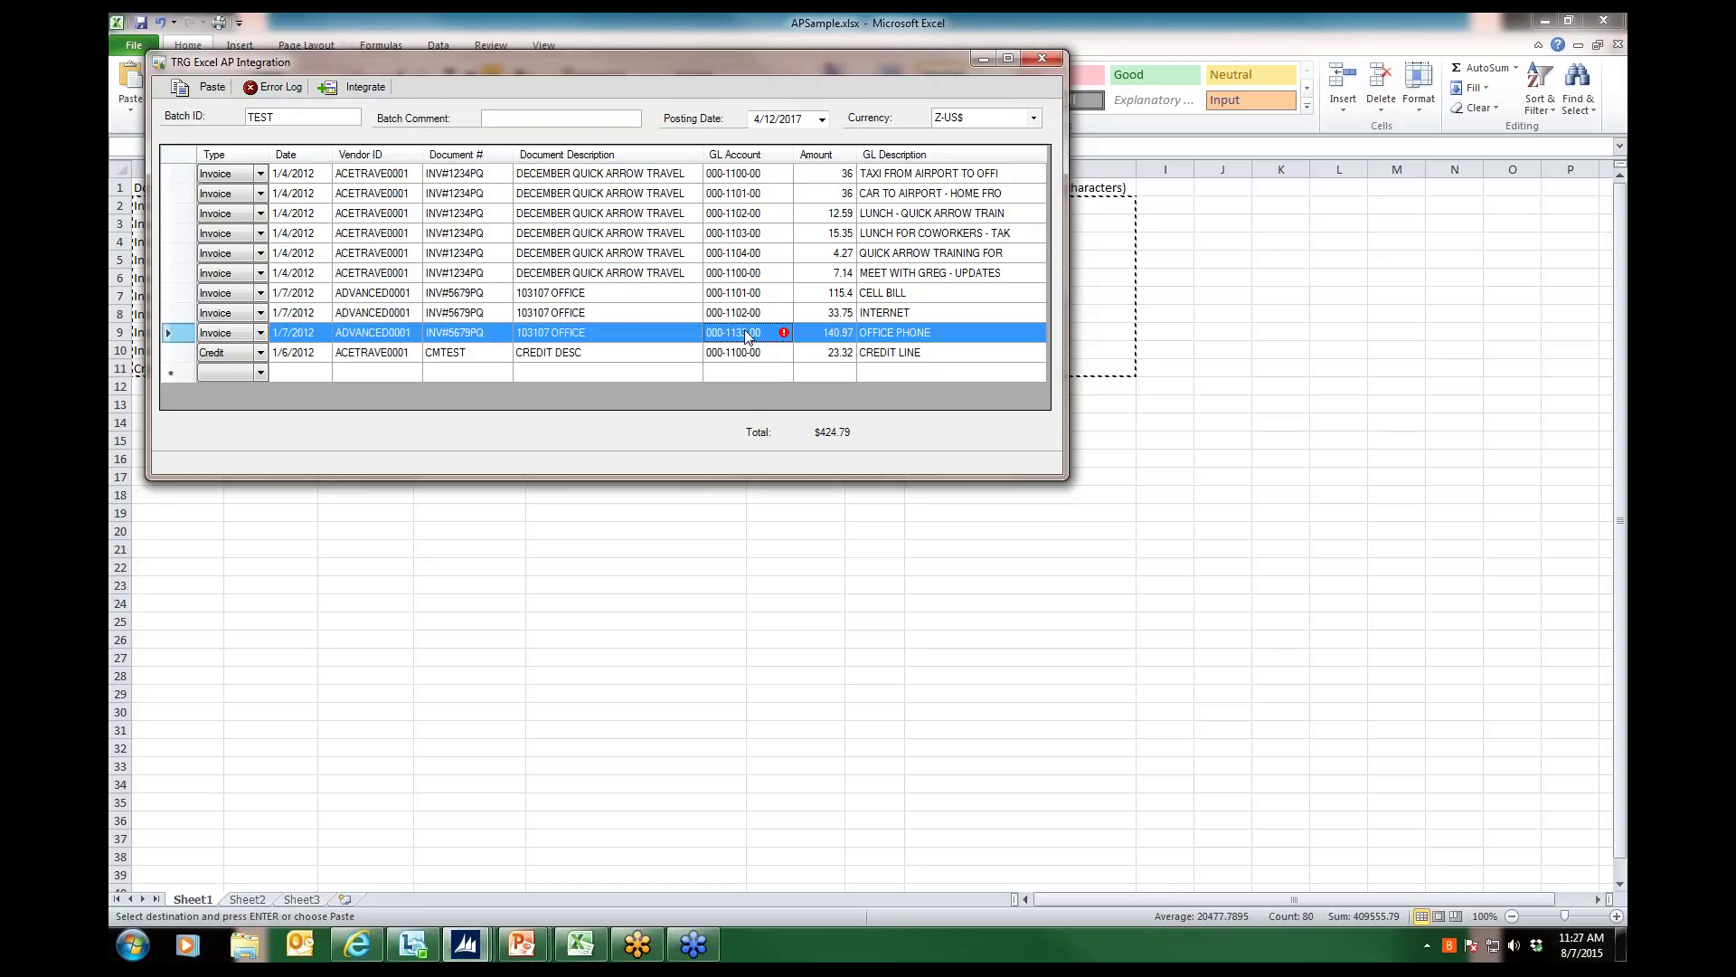
left_click(747, 332)
key("BackSpace")
type("0")
left_click(814, 314)
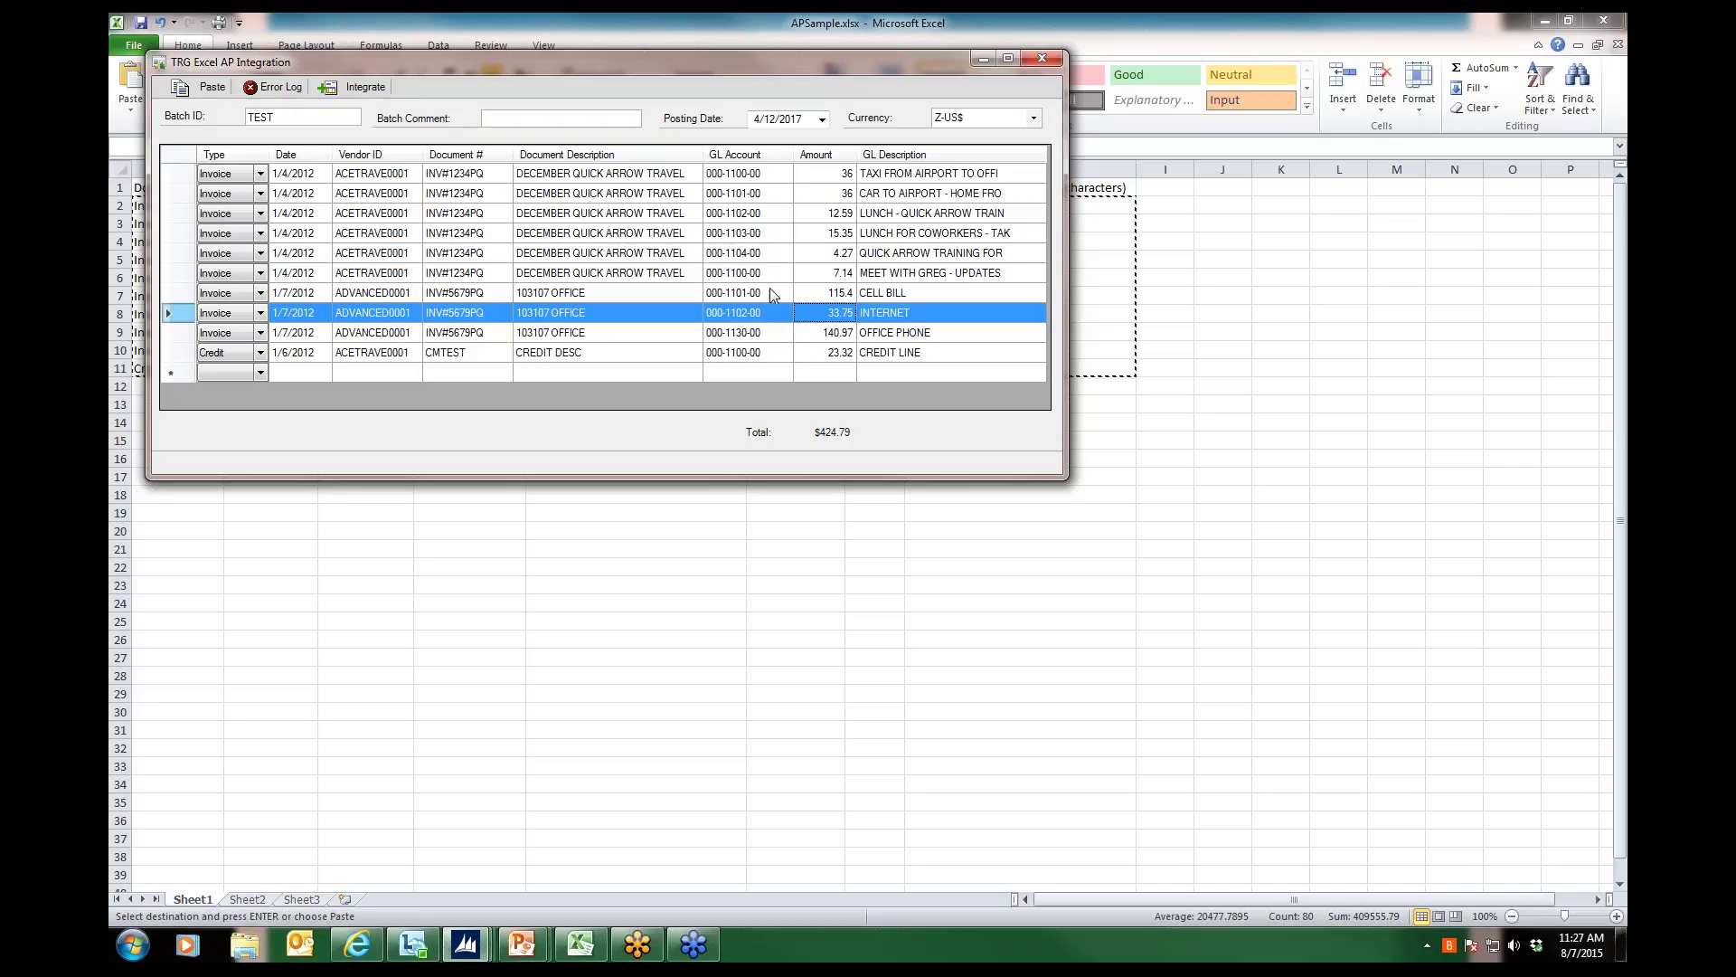
left_click(350, 89)
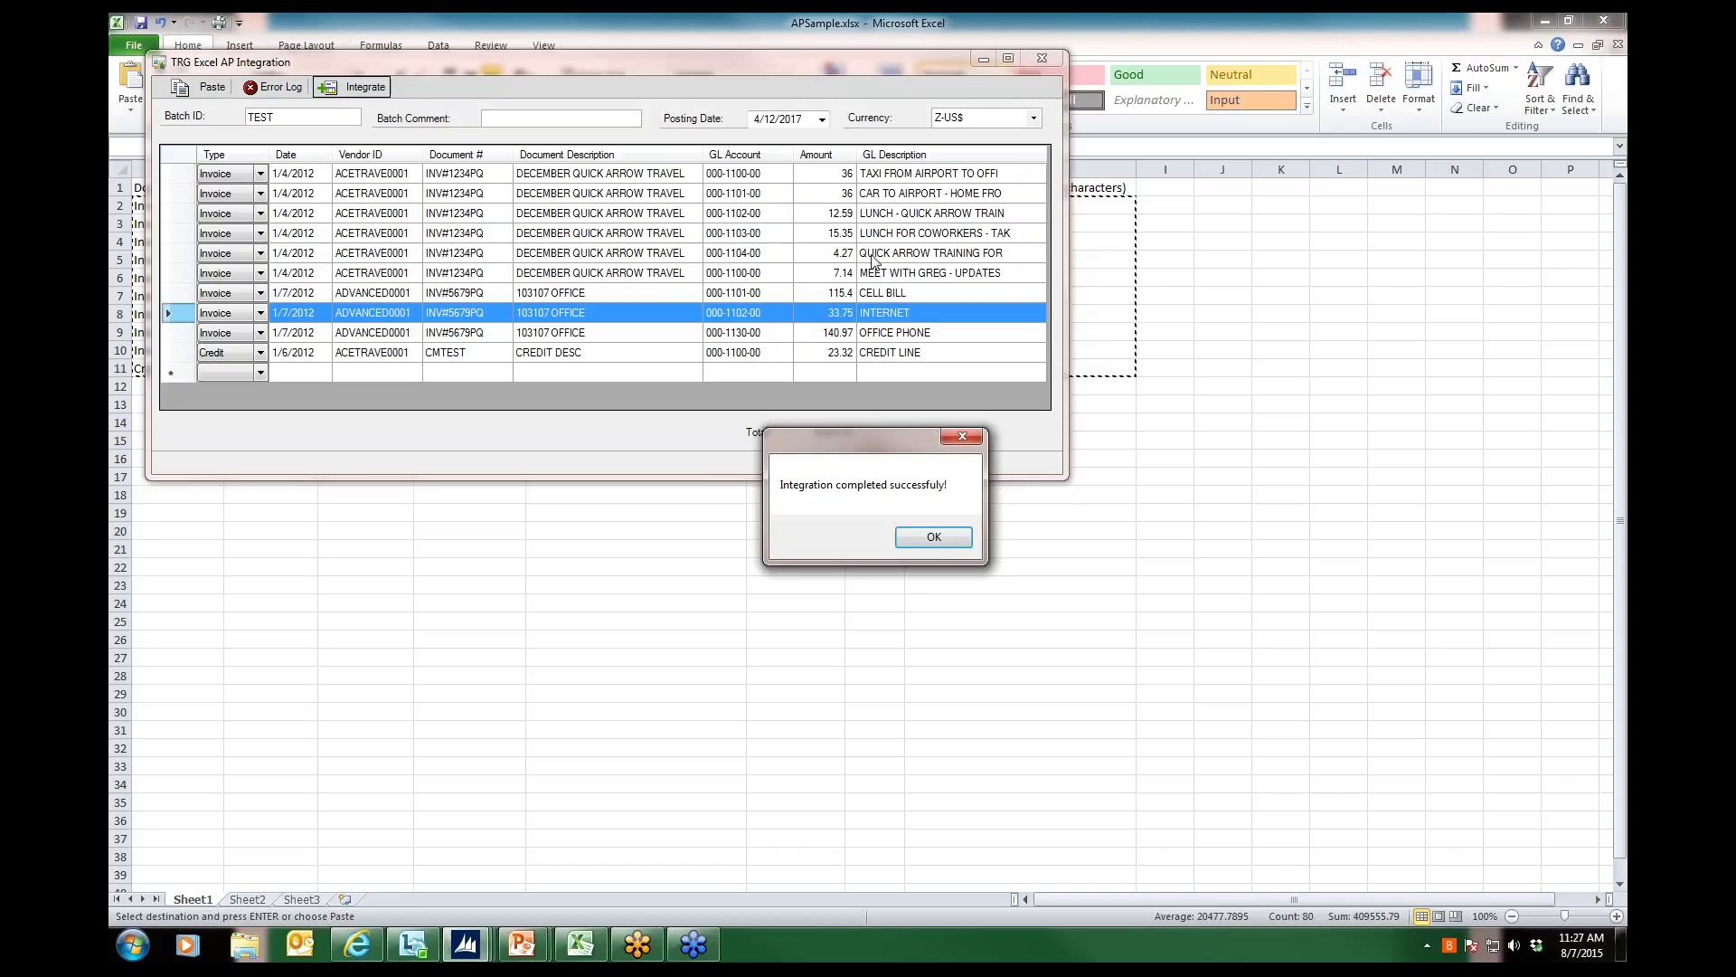
Confirm batch TEST holds 3 transactions totalling $424.79 and open its transactions
left_click(929, 541)
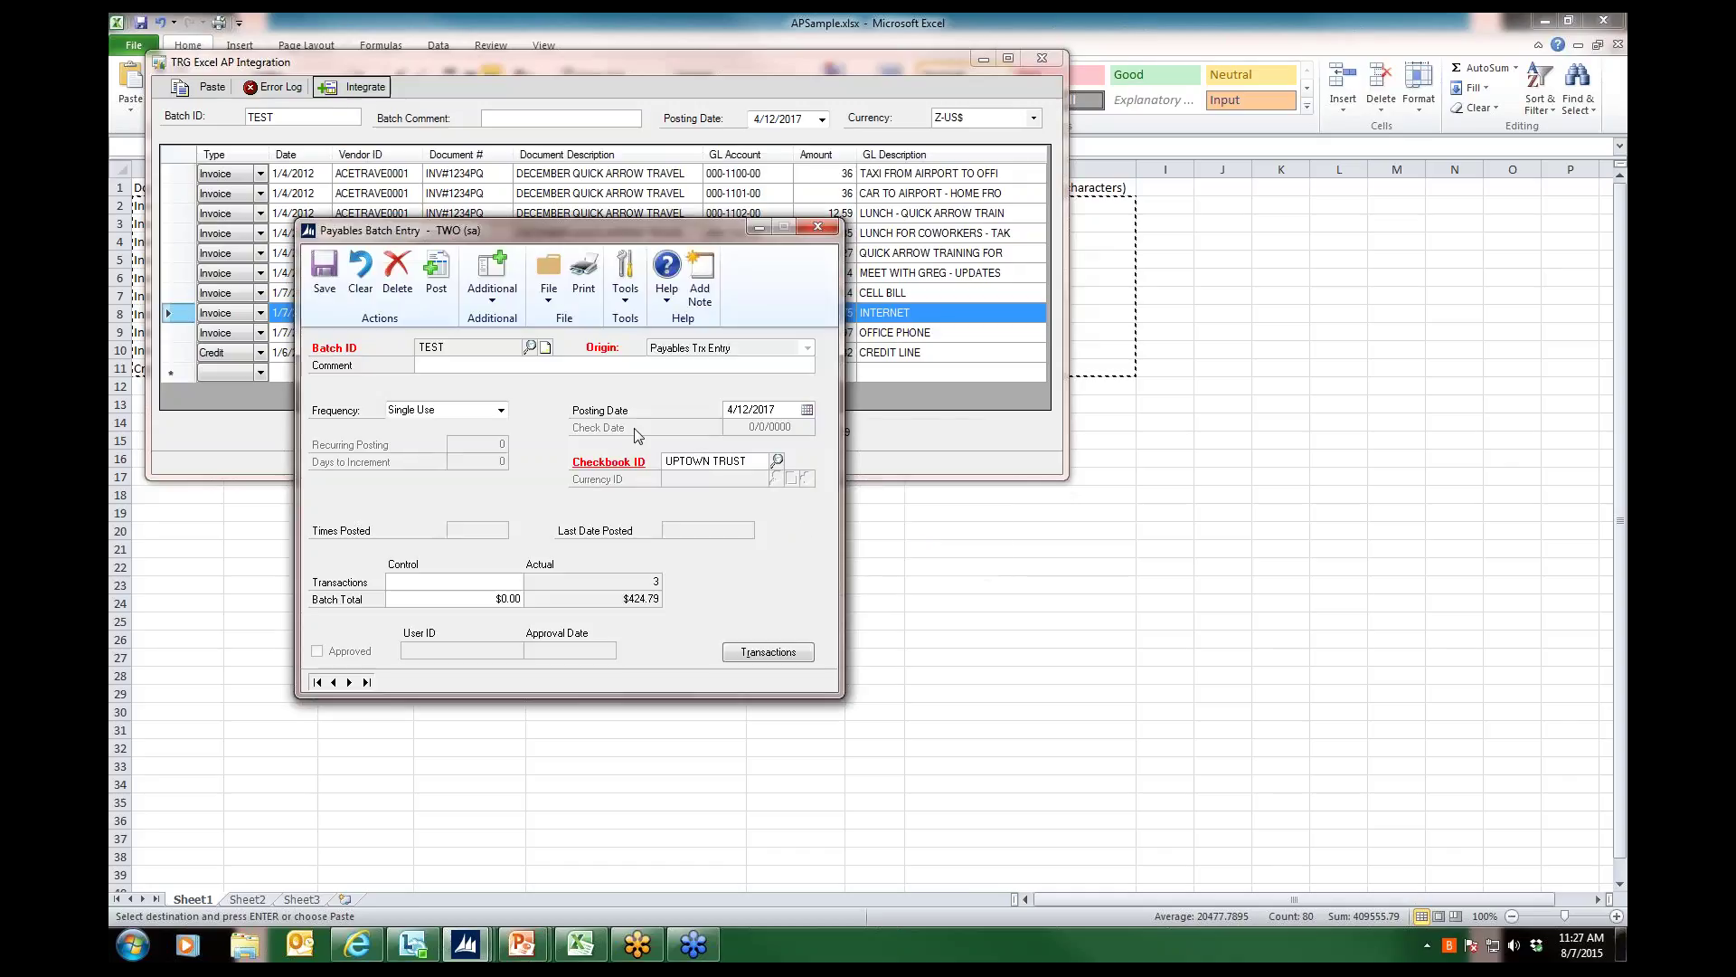
left_click_drag(582, 232, 709, 170)
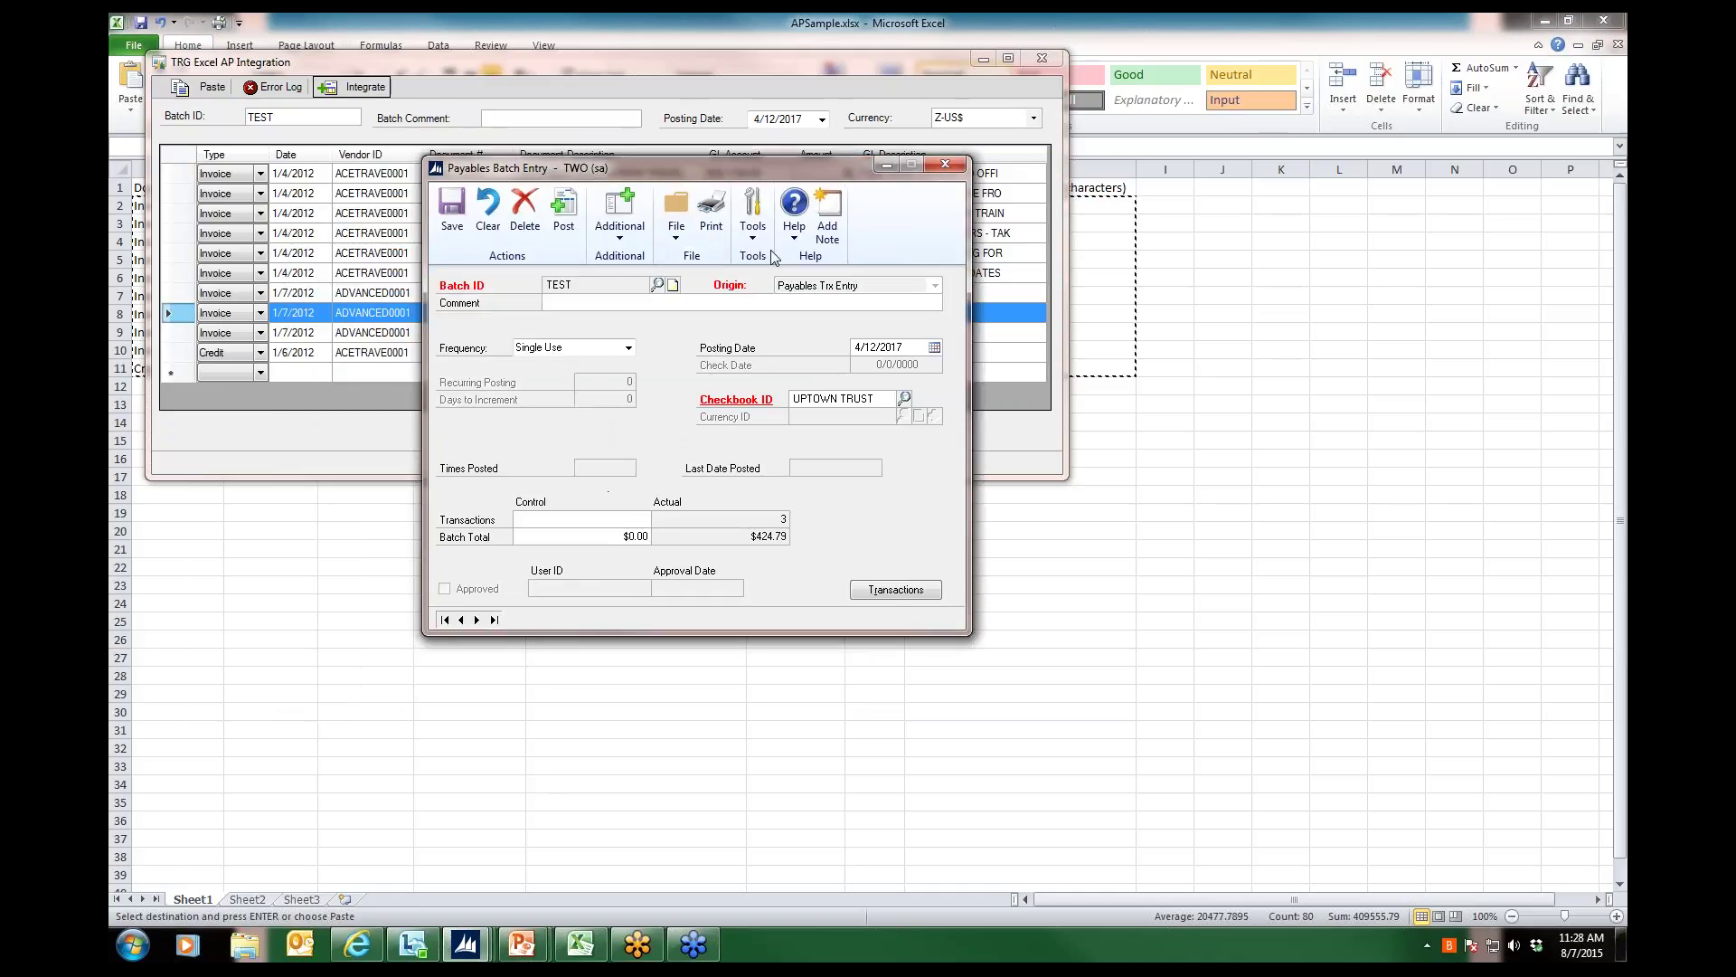
left_click_drag(687, 169, 892, 250)
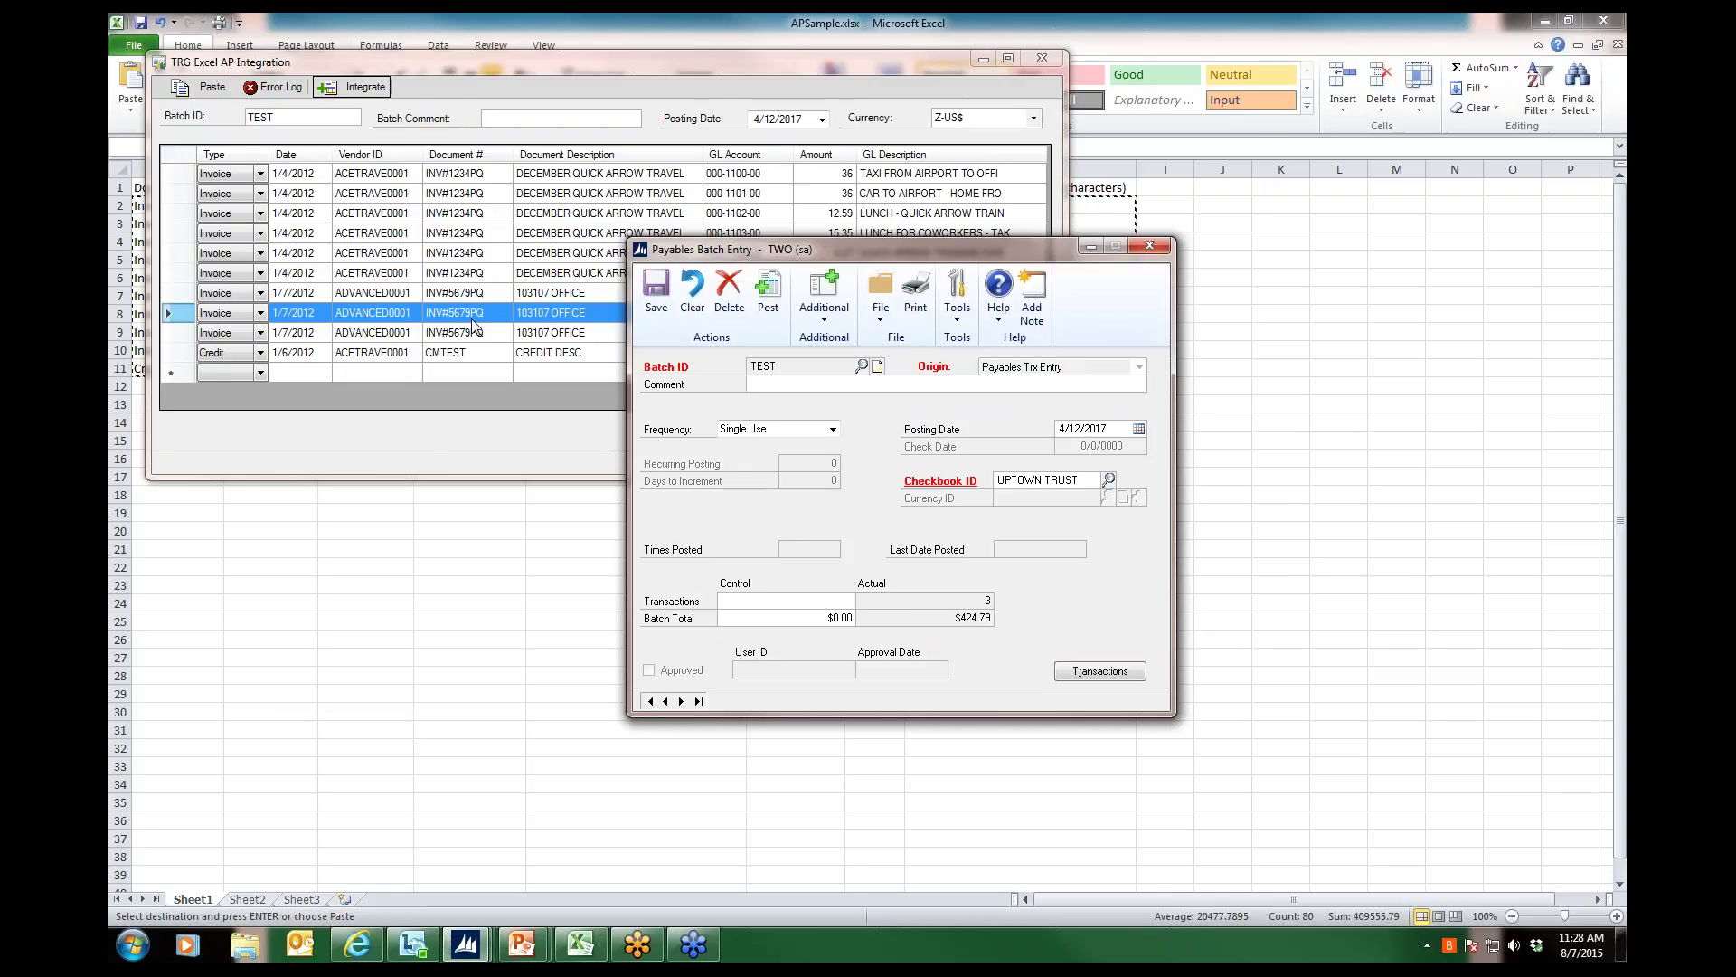
left_click(1090, 671)
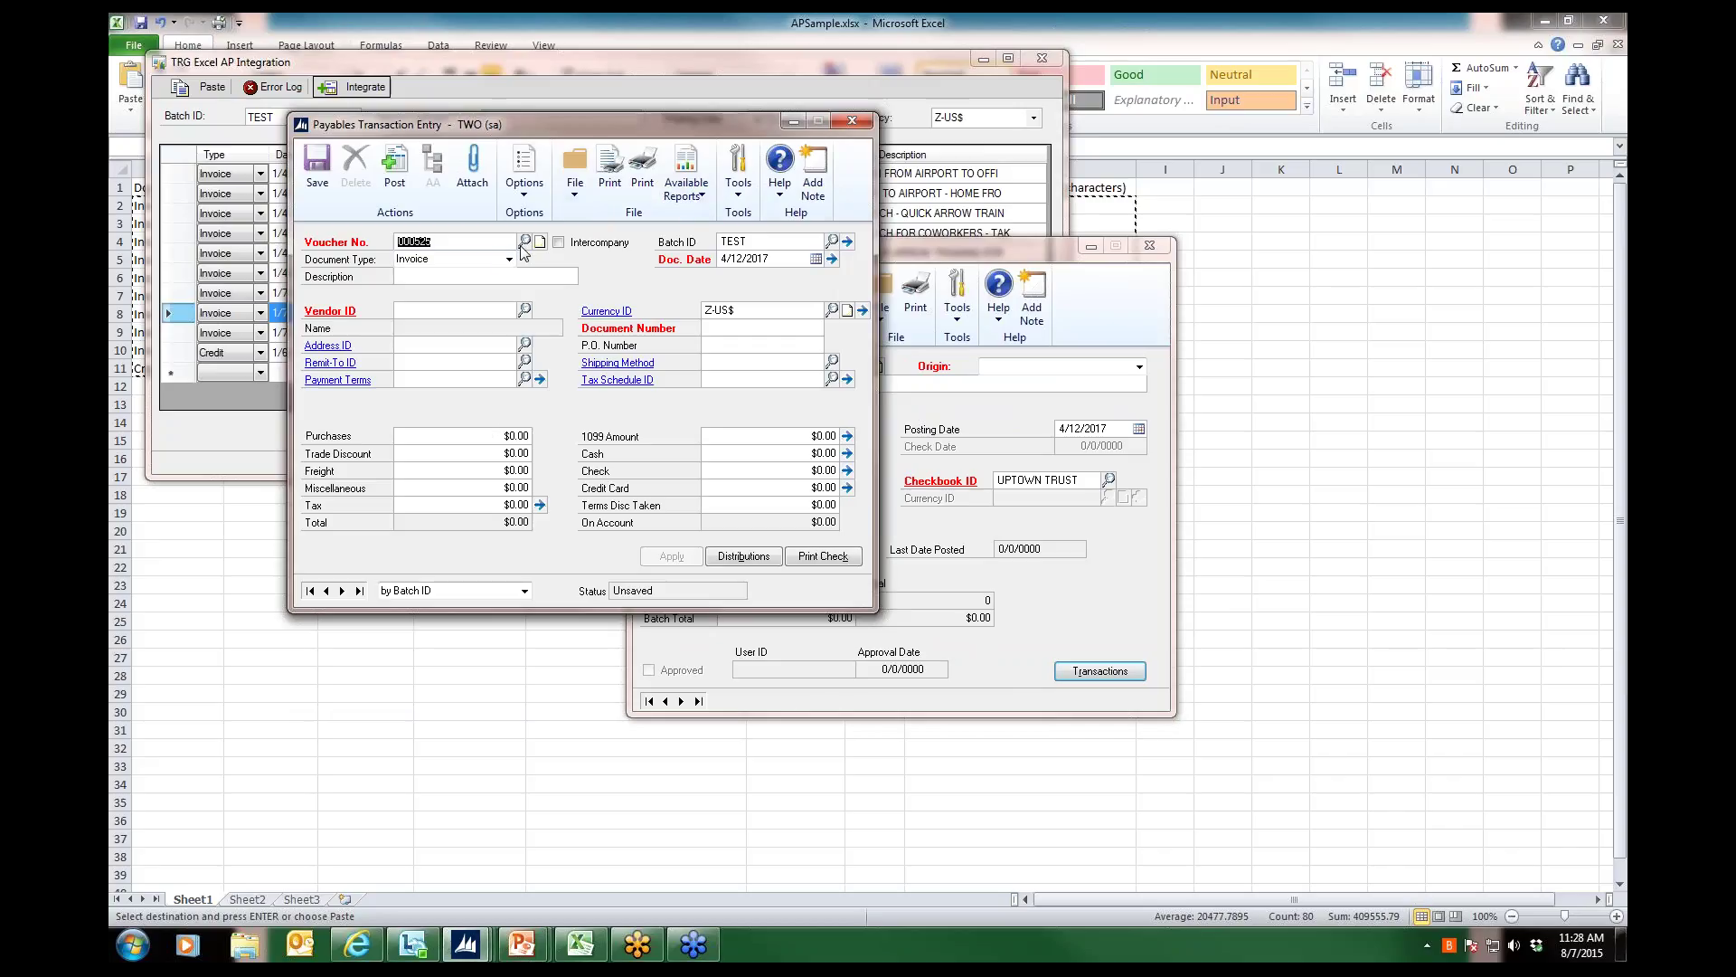
Load voucher 000522 from batch TEST and show its account distributions
left_click(523, 240)
double_click(440, 353)
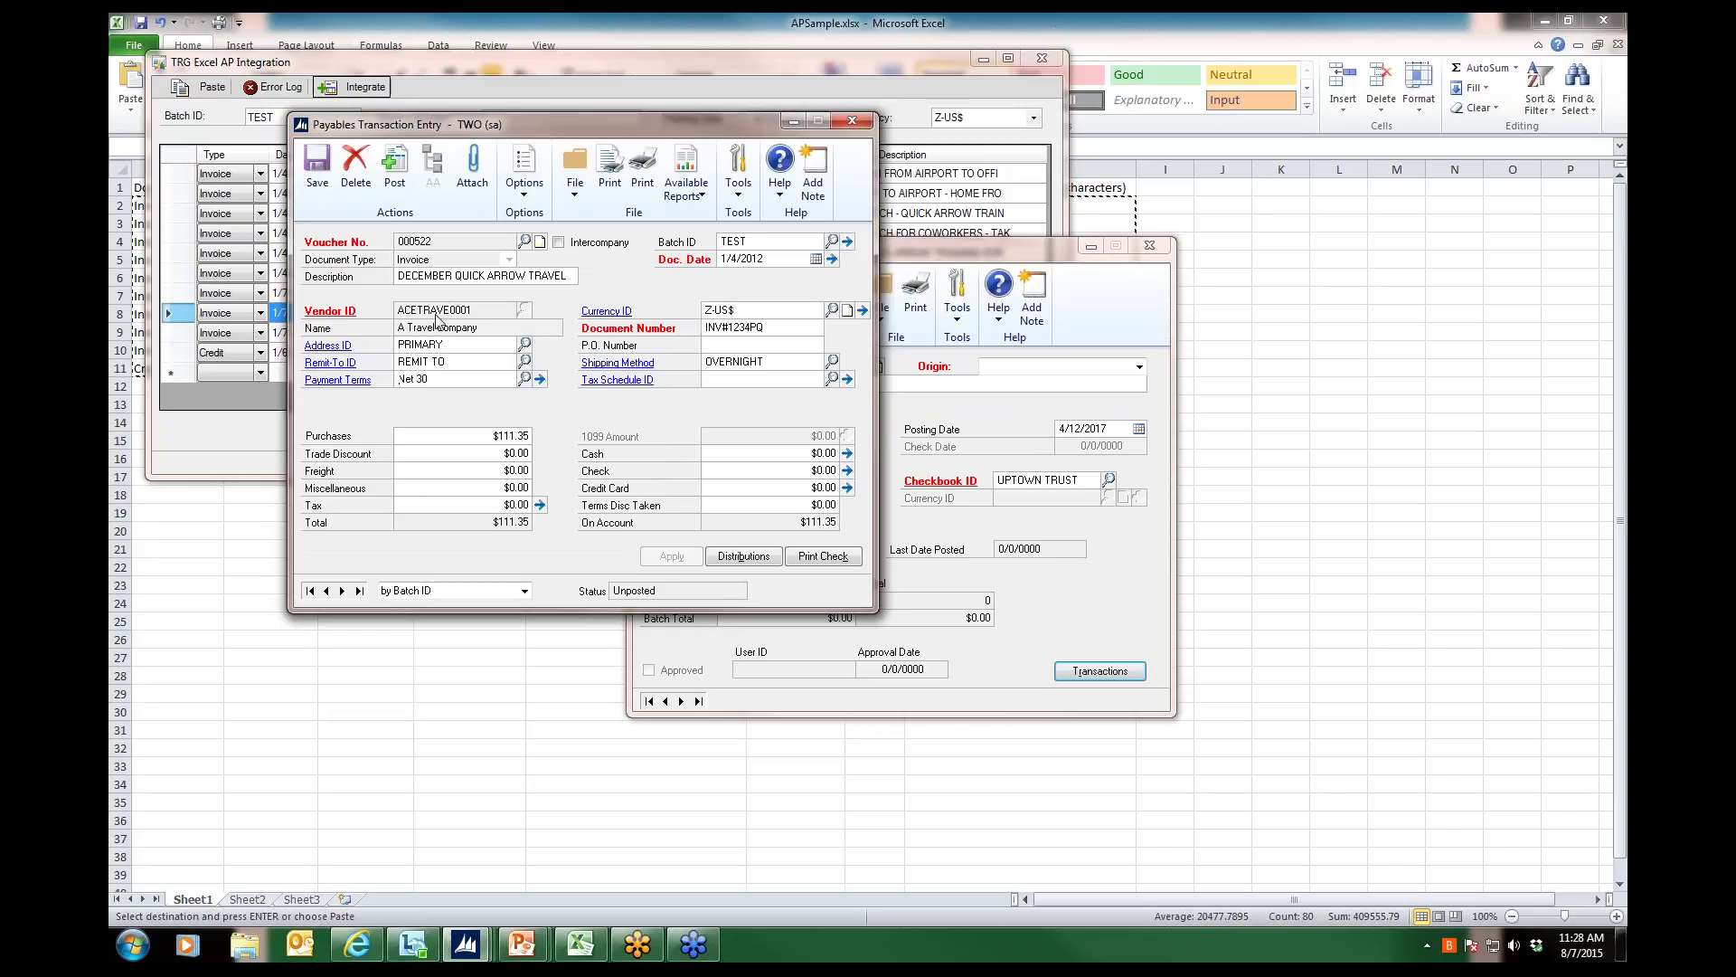
left_click(711, 555)
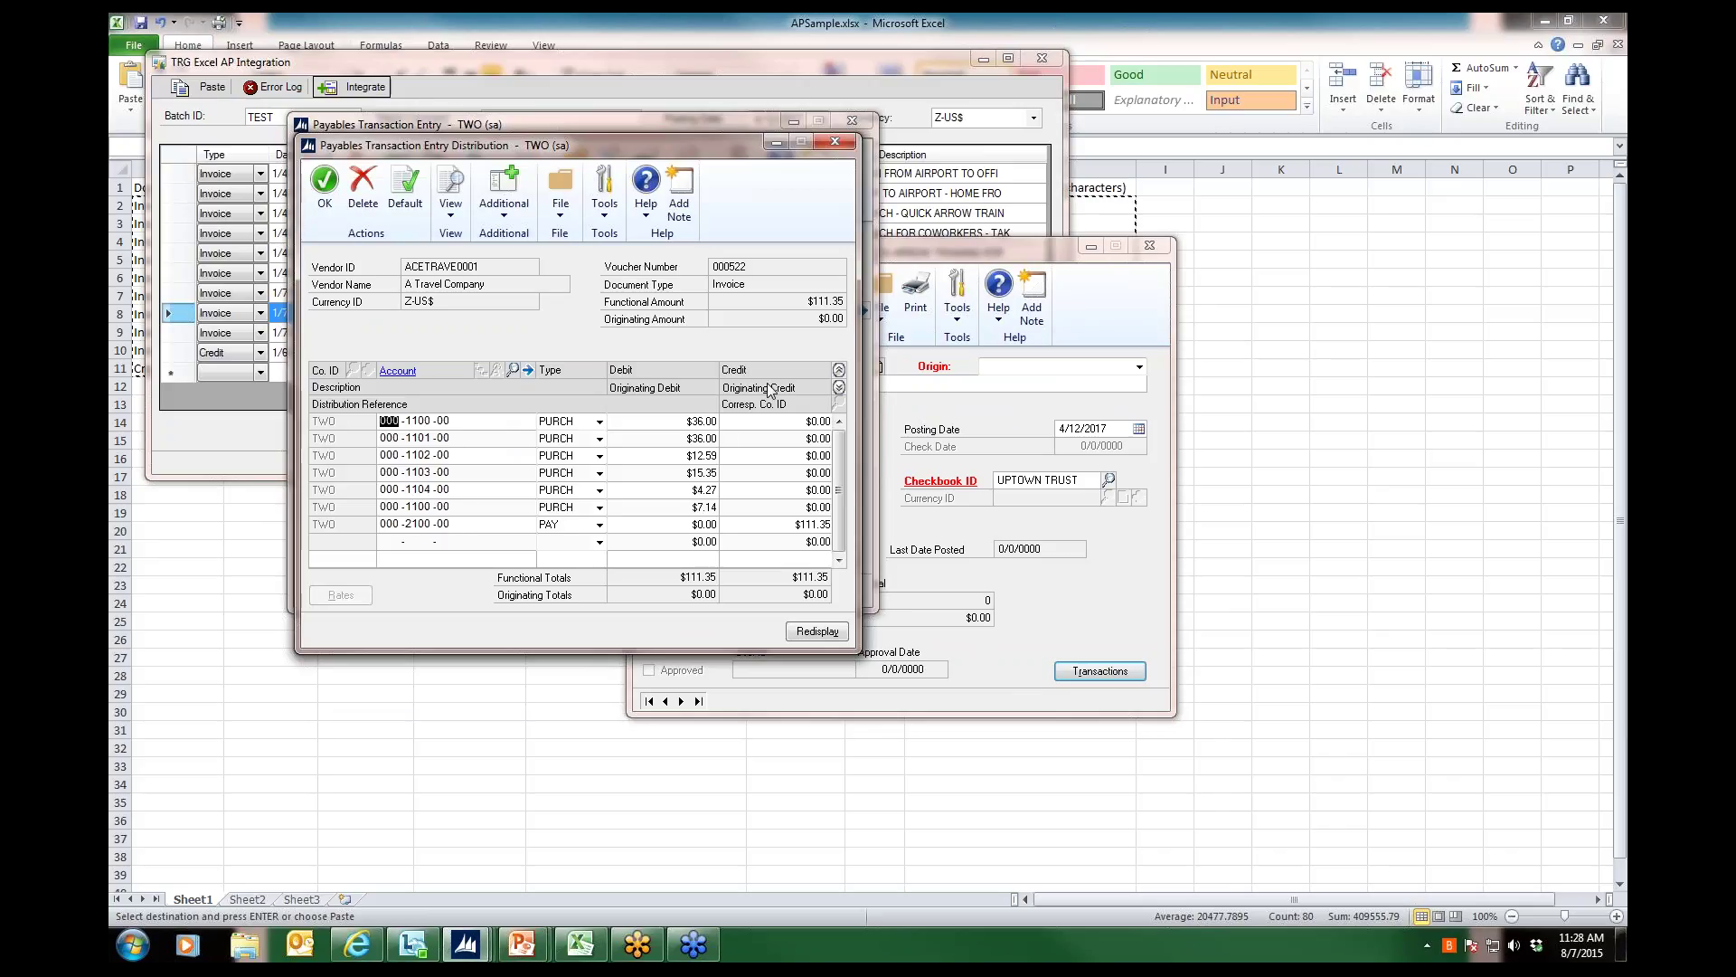
Expand voucher 000522's distribution lines to reveal descriptions like TAXI FROM AIRPORT TO OFFI
left_click(839, 389)
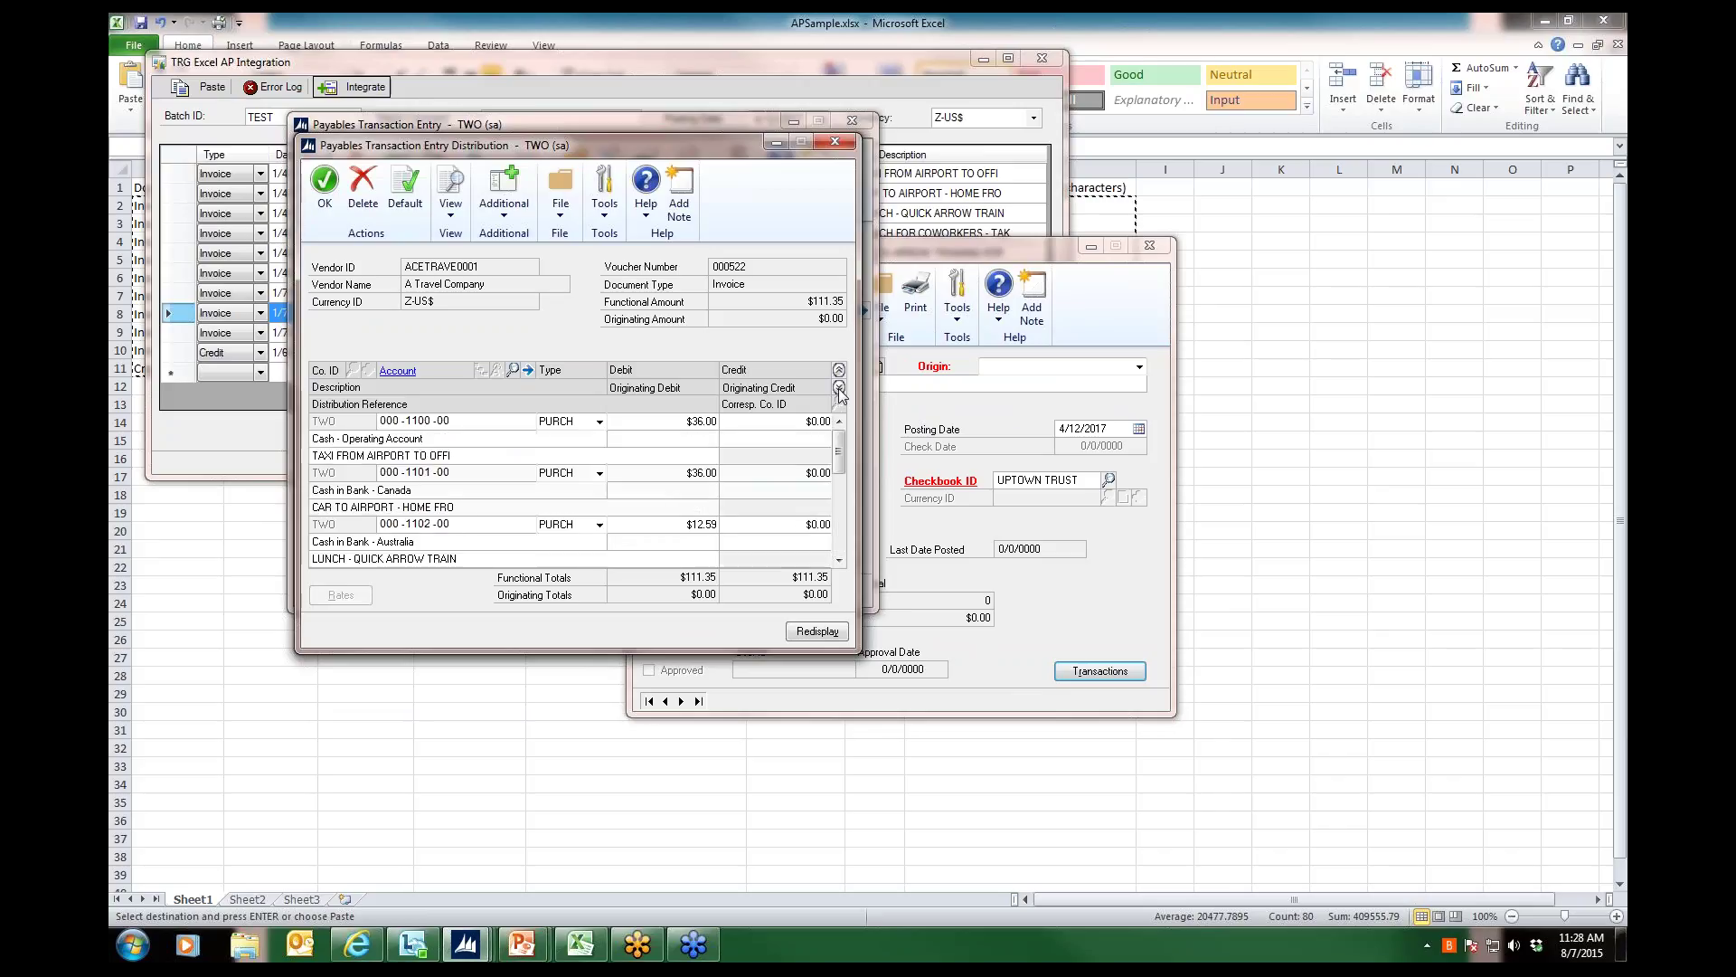